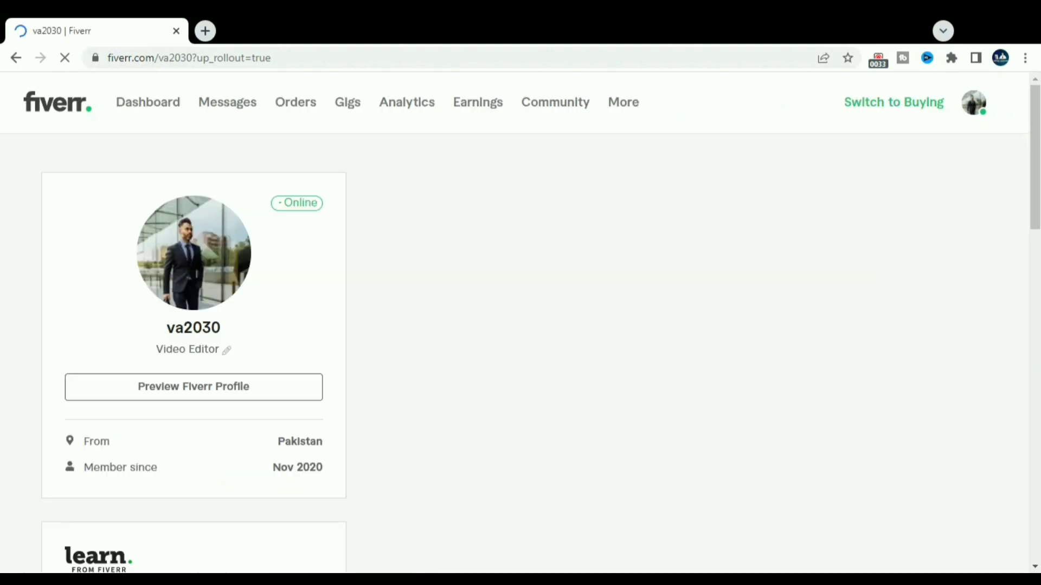
- Start creating a new gig from the Active Gigs section of the seller profile
scroll(520, 325, down, 5)
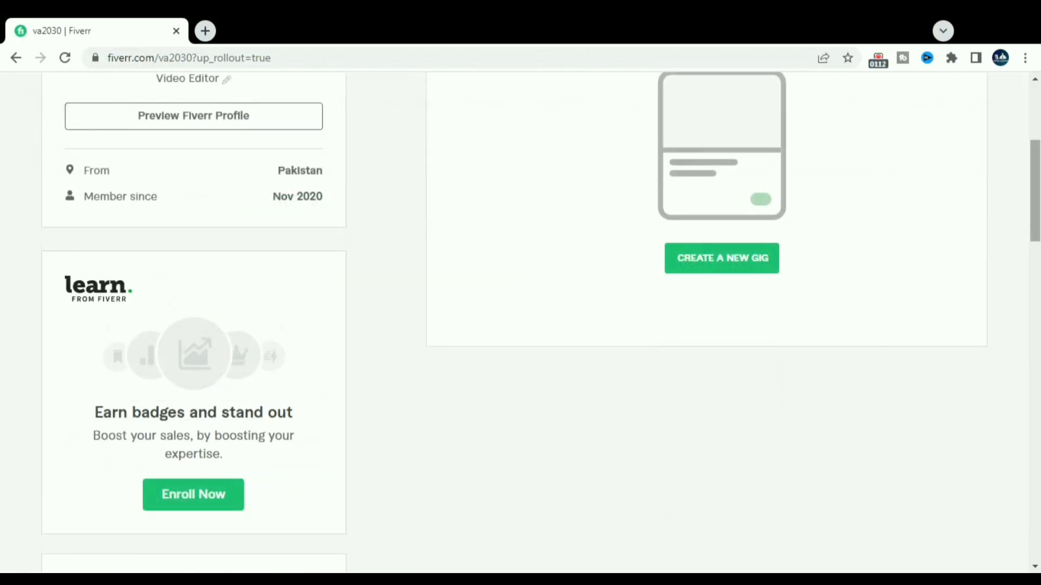
scroll(1018, 198, up, 3)
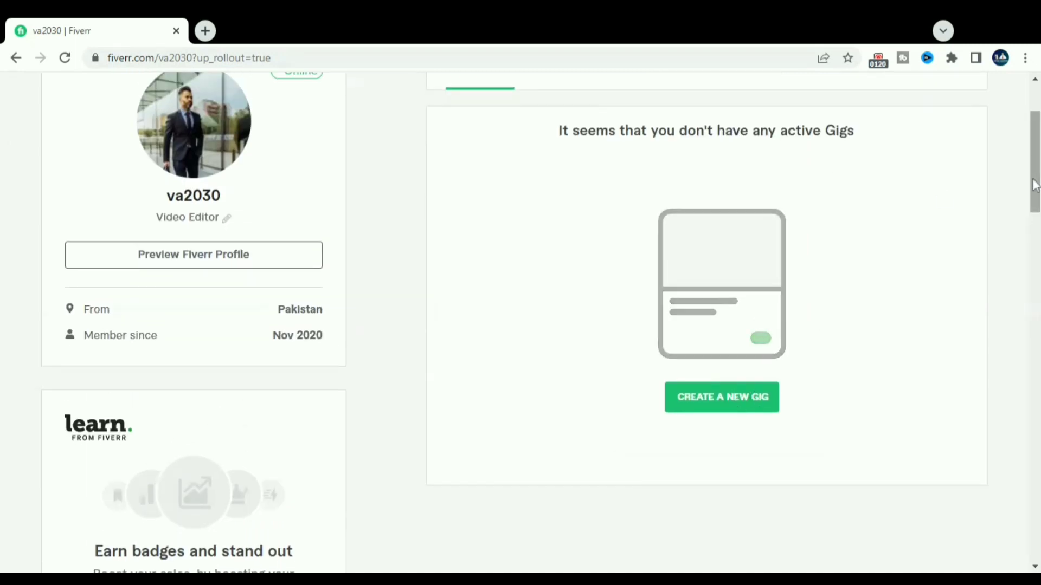
scroll(753, 151, up, 1)
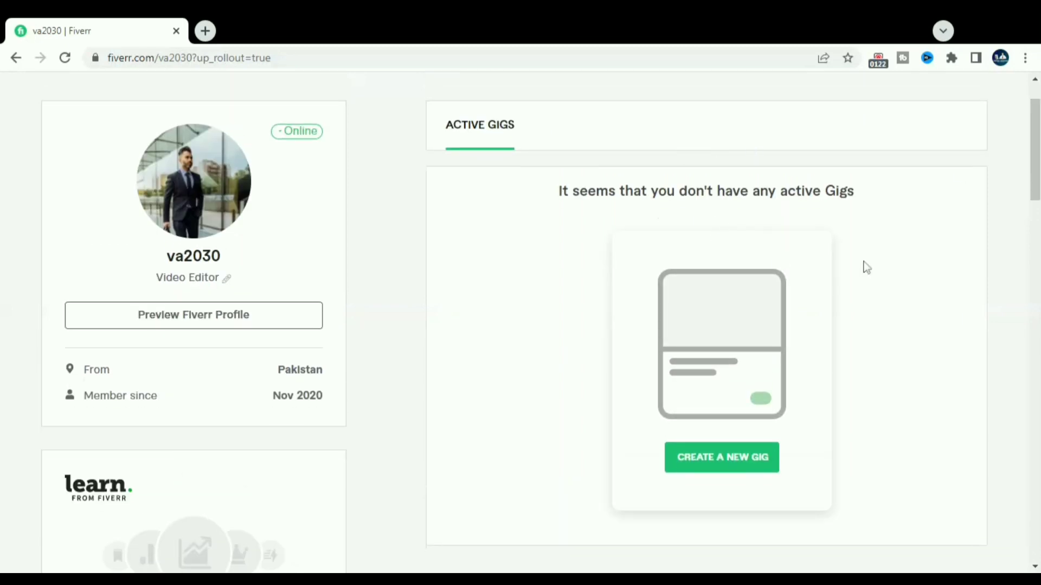
click(732, 468)
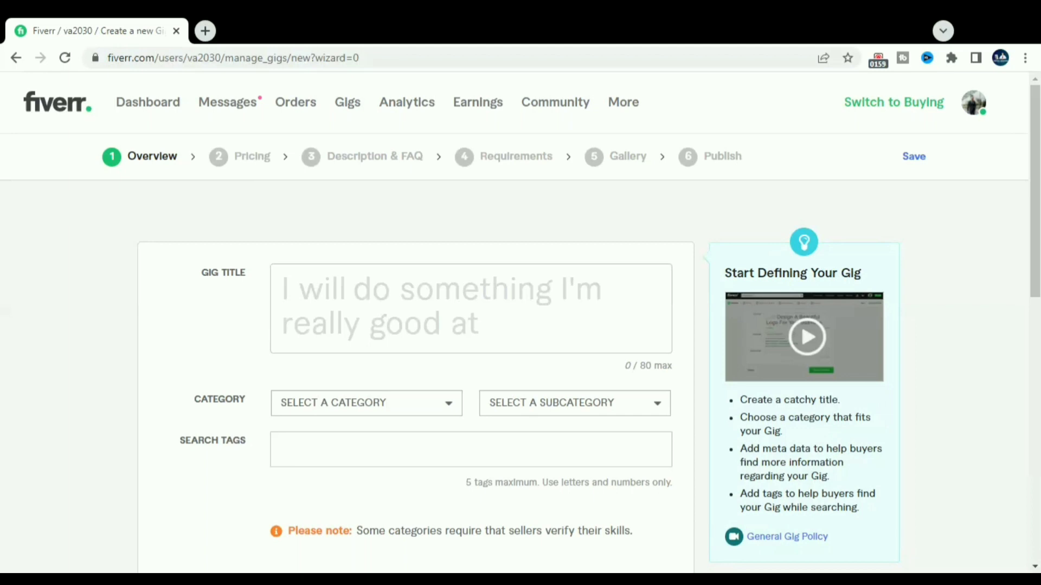
- Open the Fiverr home page in a new browser tab and look up search suggestions for "video editing"
double_click(205, 31)
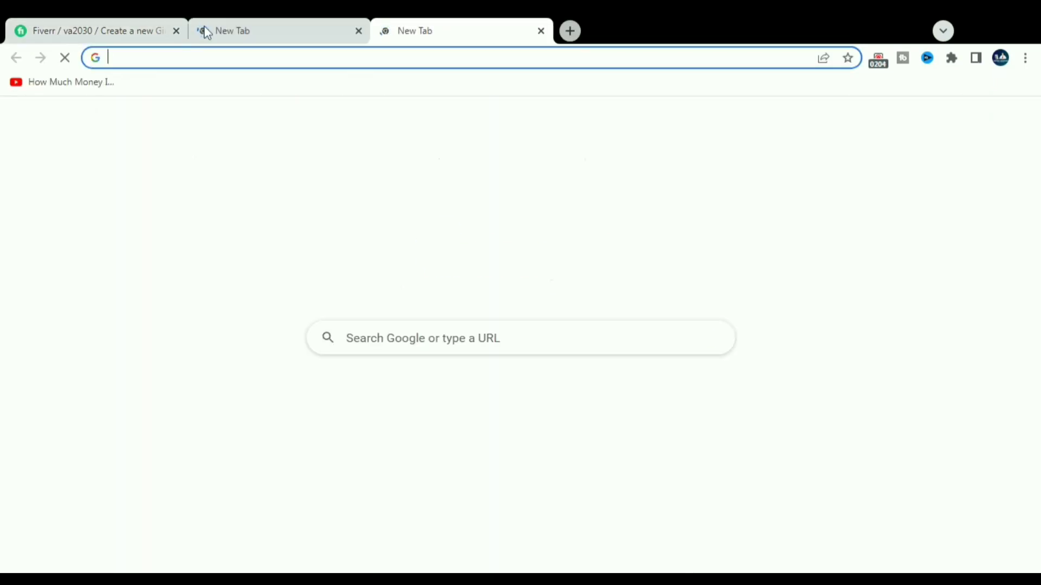
click(357, 424)
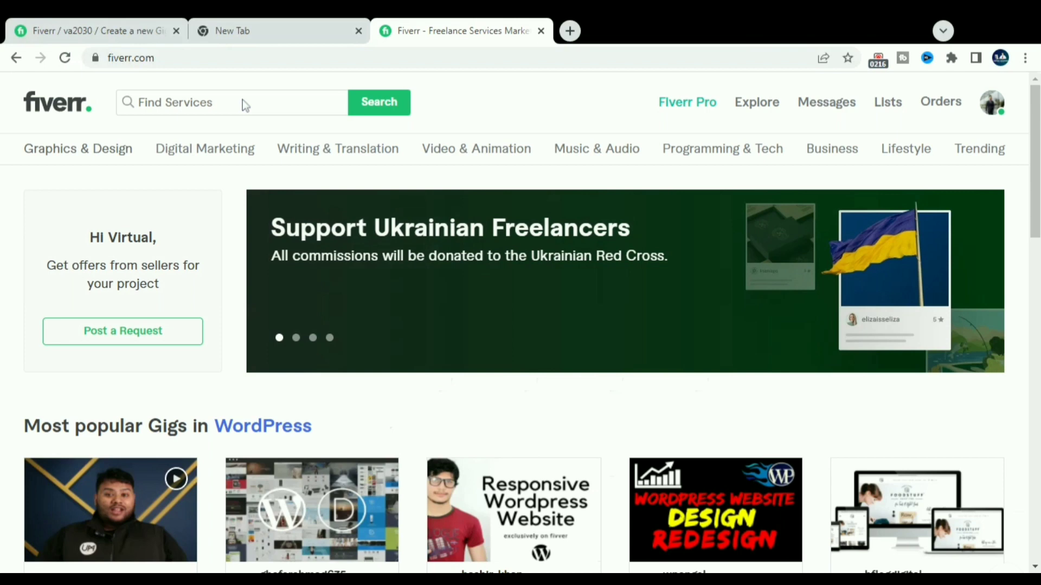
click(242, 103)
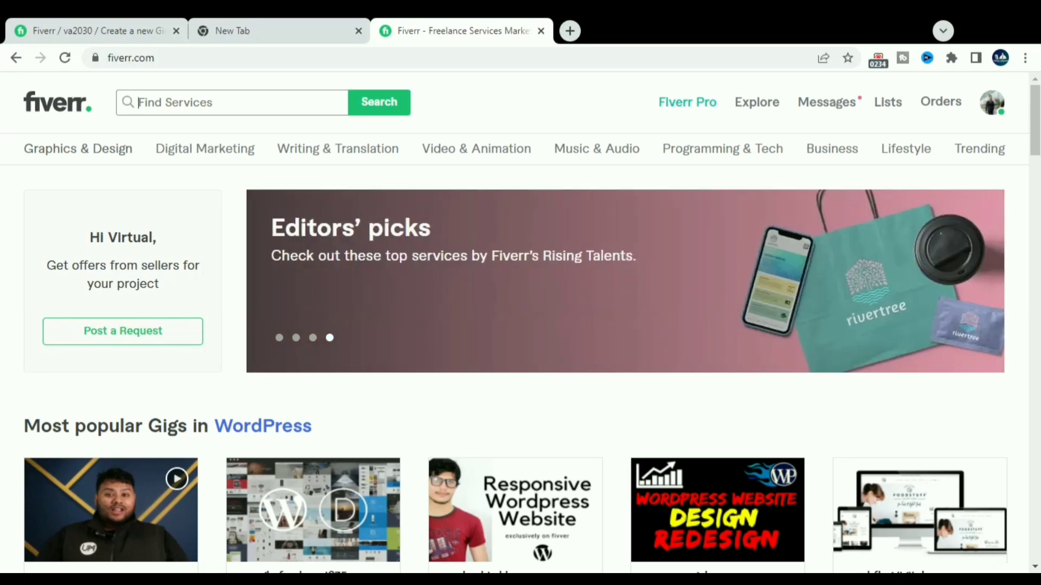
text(videp)
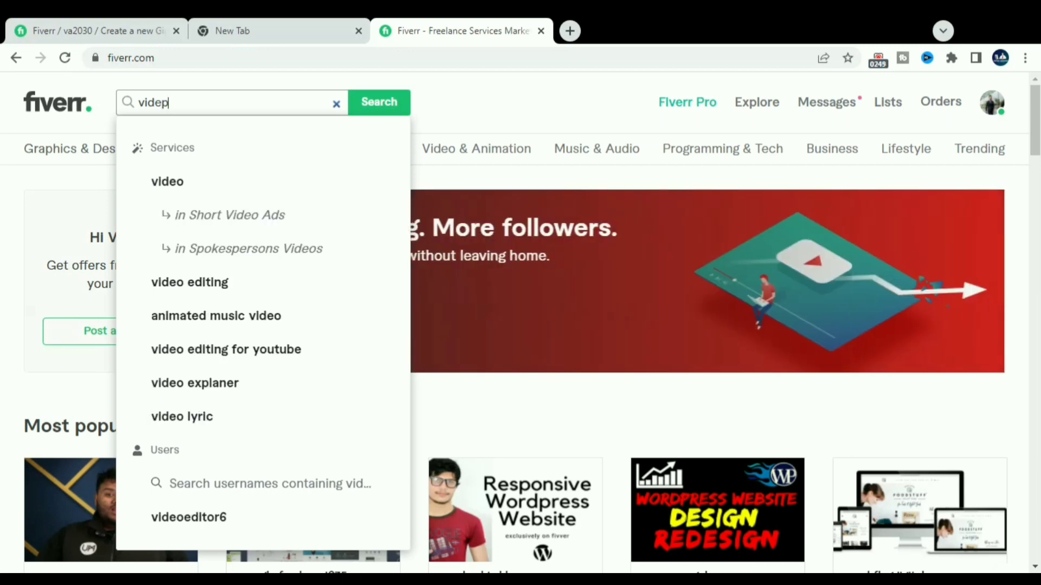
key(BackSpace)
text(o )
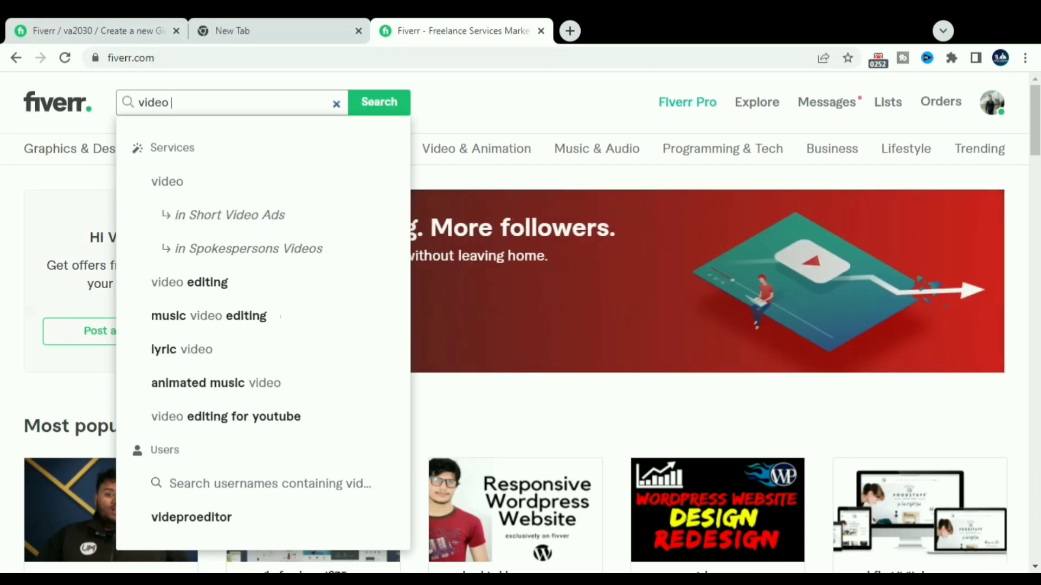
text(edit)
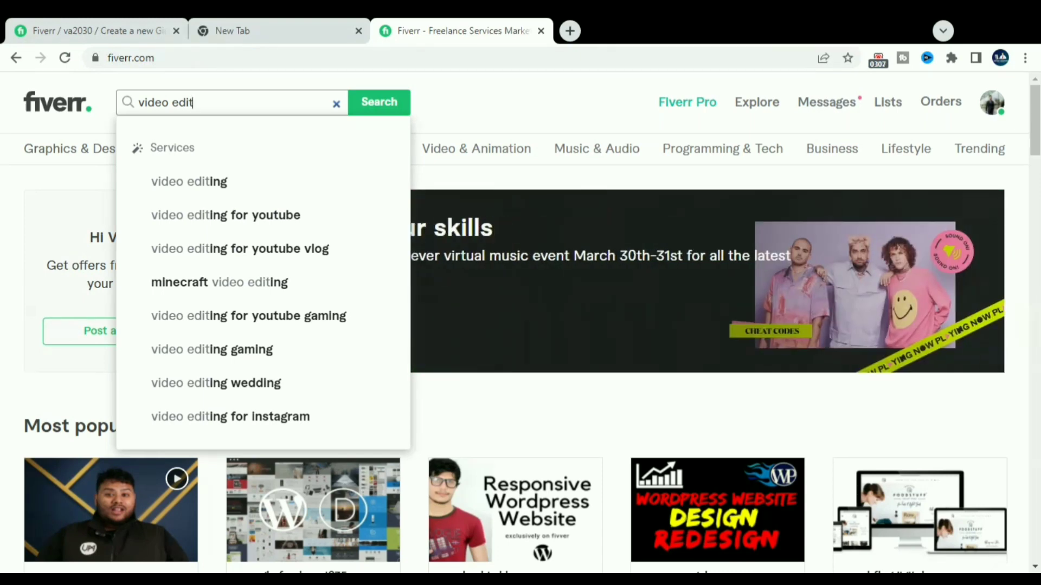
text(ing)
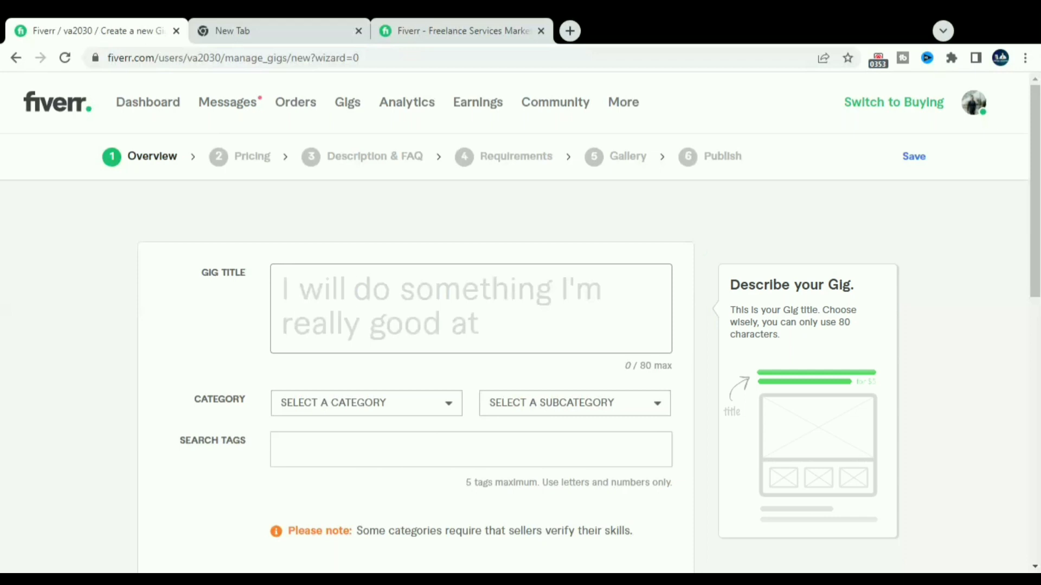
- Enter "do video editing for youtube" as the gig title on the new gig form
text(do vi)
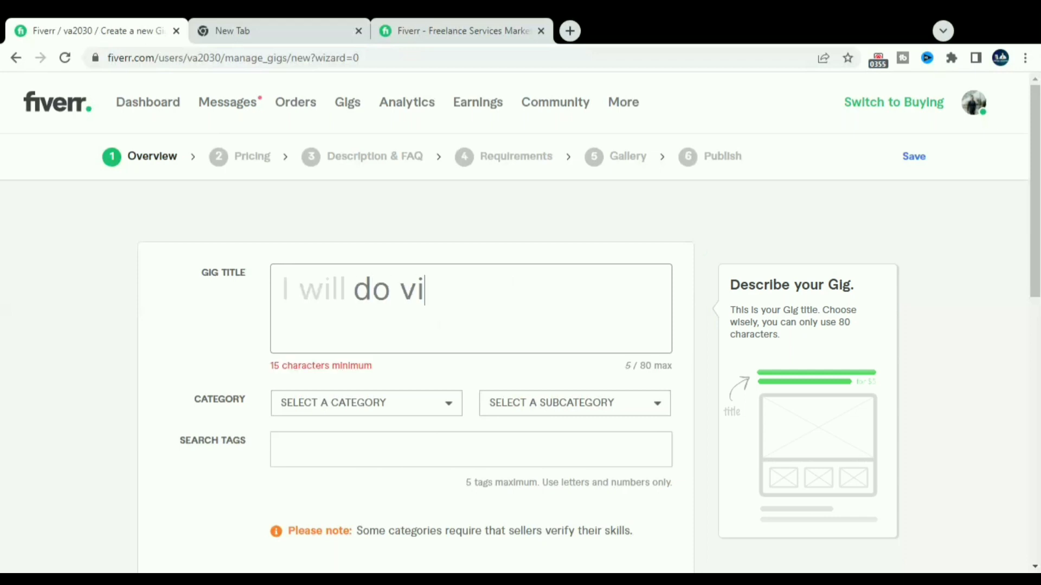
text(deo ed)
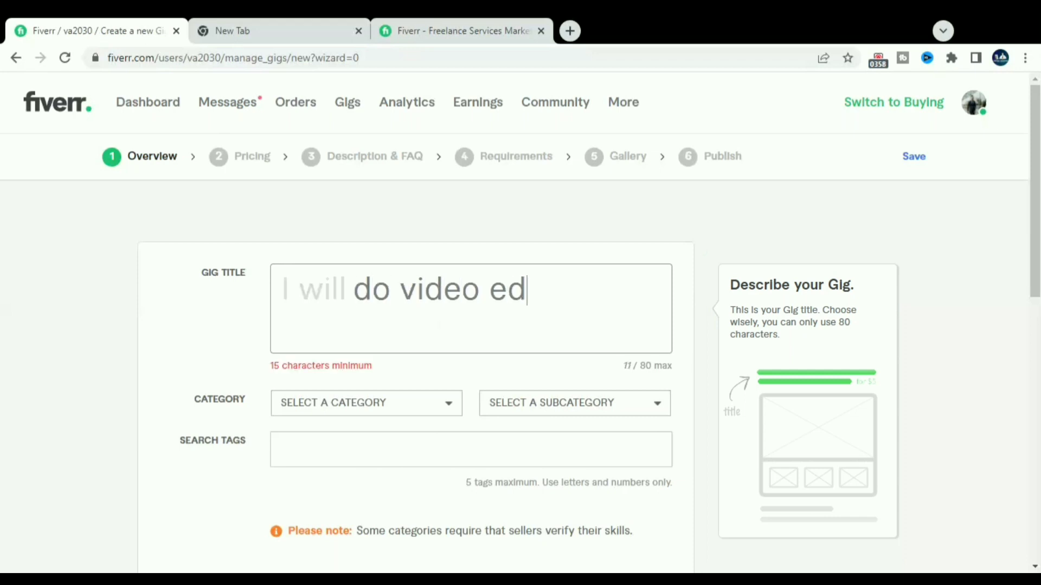
text(iting )
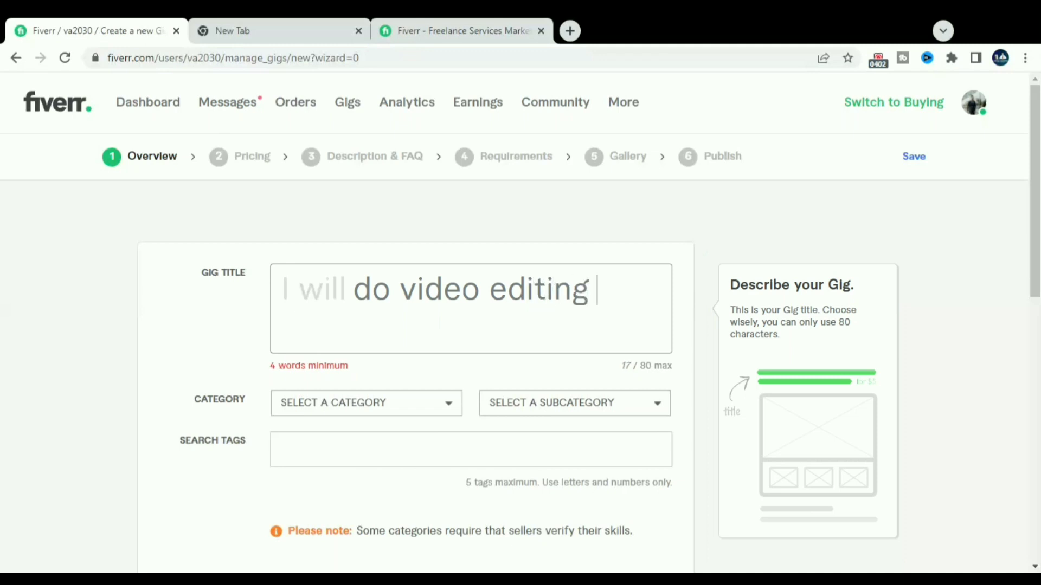
text(for y)
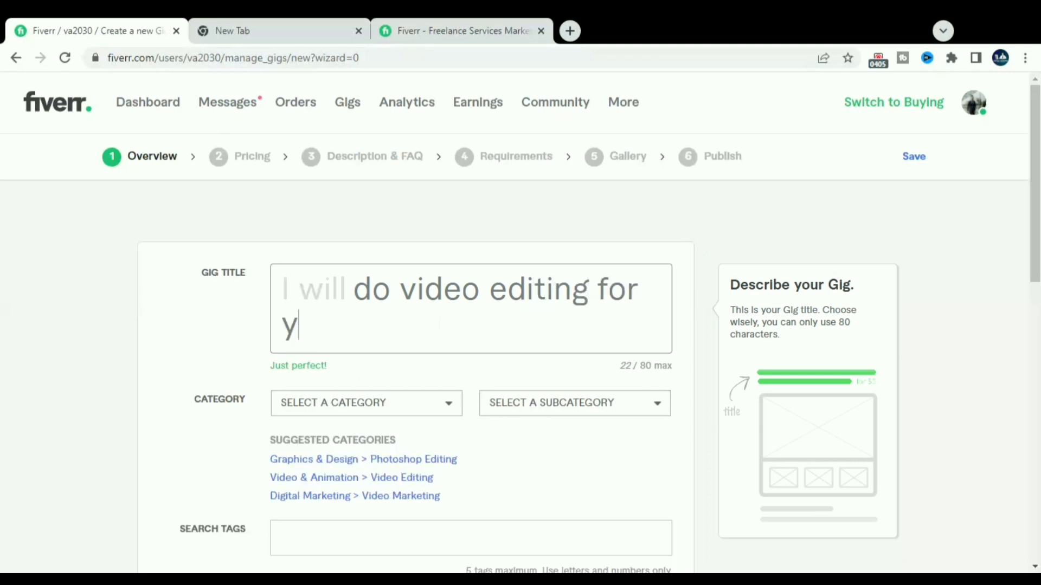
text(outube)
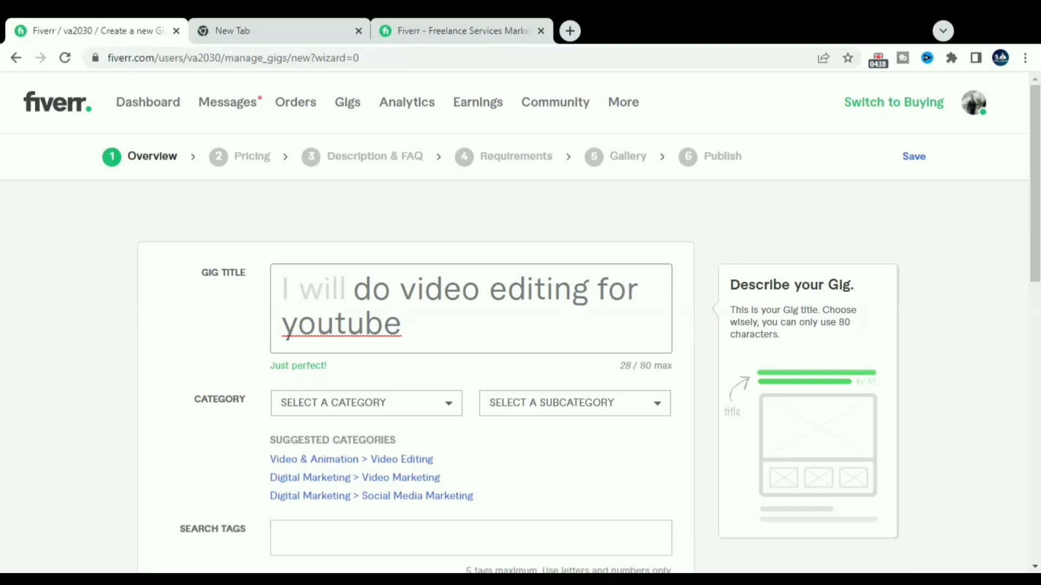
click(400, 290)
click(401, 324)
text(with)
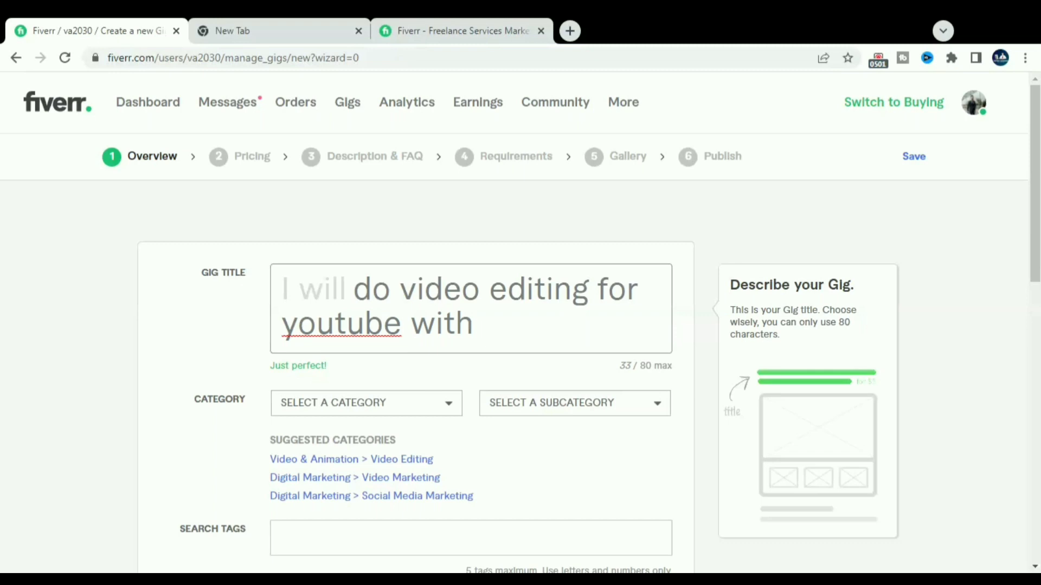
text(in 24)
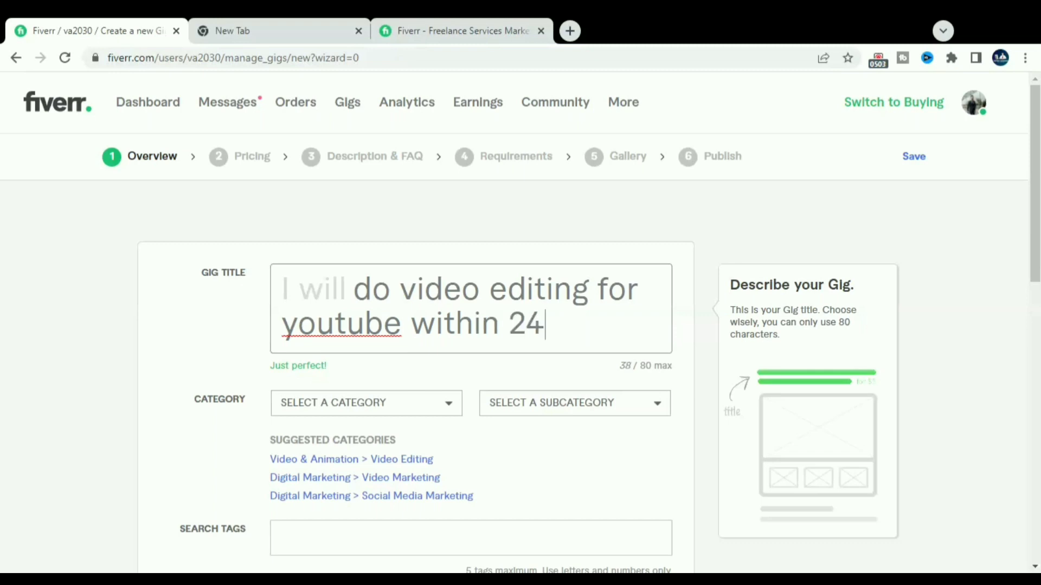
text( hr)
text(s)
key(BackSpace)
key(BackSpace)
key(BackSpace)
key(BackSpace)
key(BackSpace)
key(BackSpace)
key(BackSpace)
key(BackSpace)
key(BackSpace)
key(BackSpace)
key(BackSpace)
key(BackSpace)
key(BackSpace)
- Add "fast" to the end of the gig title and insert "professional" before "video editing"
text(fast)
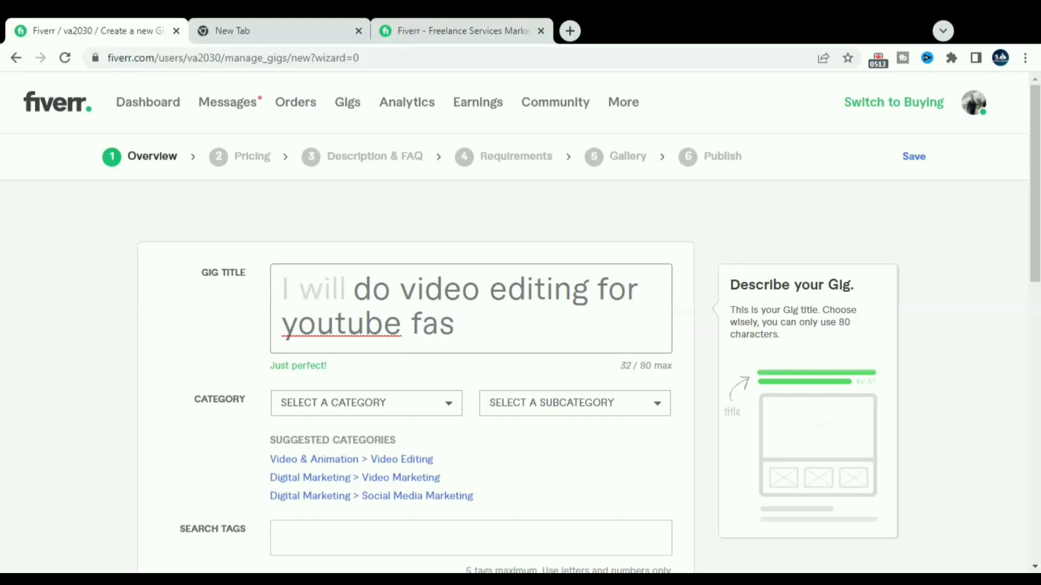
key(Up)
key(Left)
key(Left)
key(Left)
text(professional)
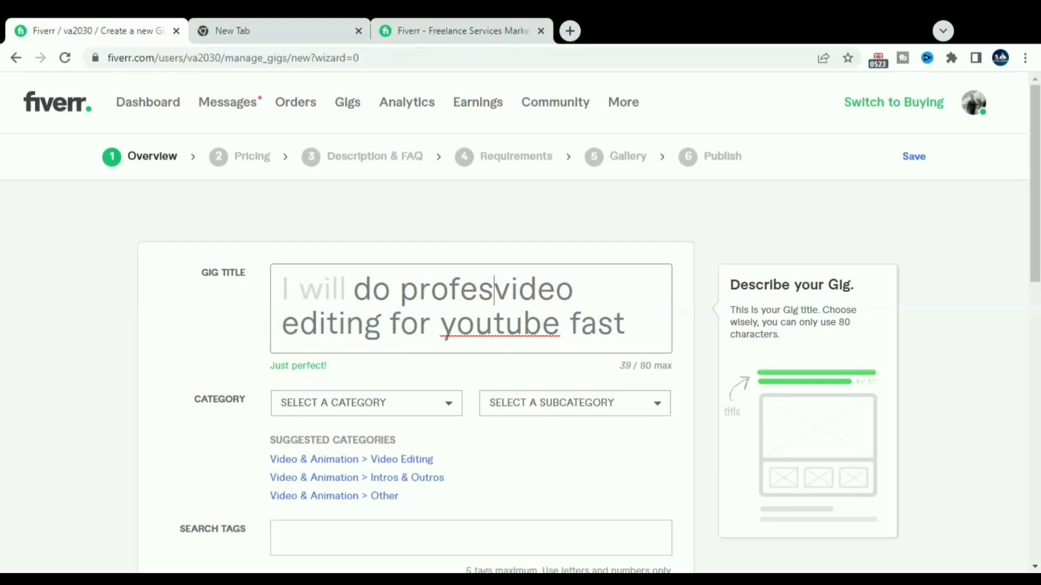
- Replace the word "fast" at the end of the gig title with "at low price"
key(ctrl+End)
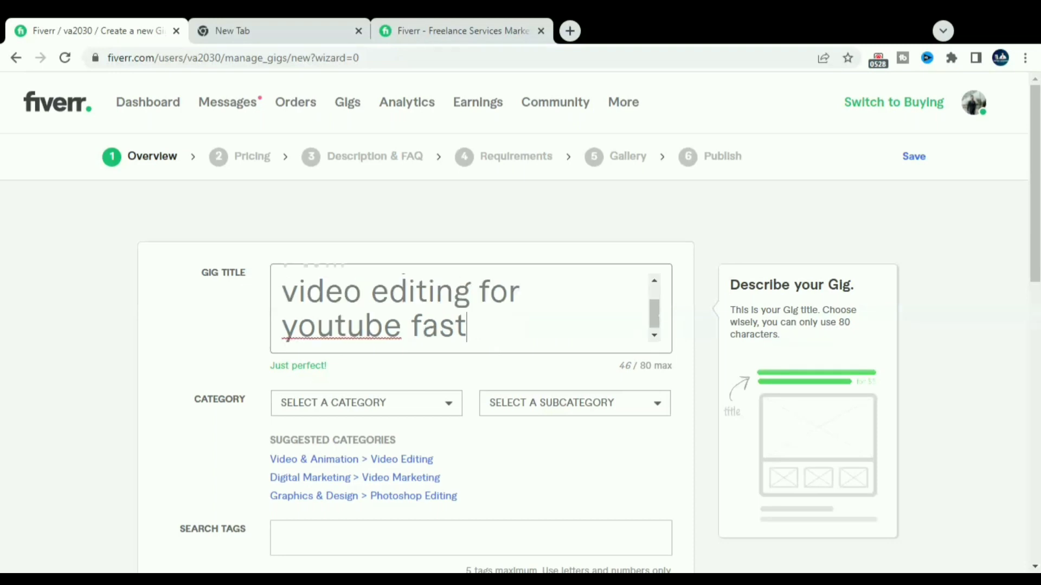
key(BackSpace)
key(BackSpace)
key(BackSpace)
key(BackSpace)
text(at lo)
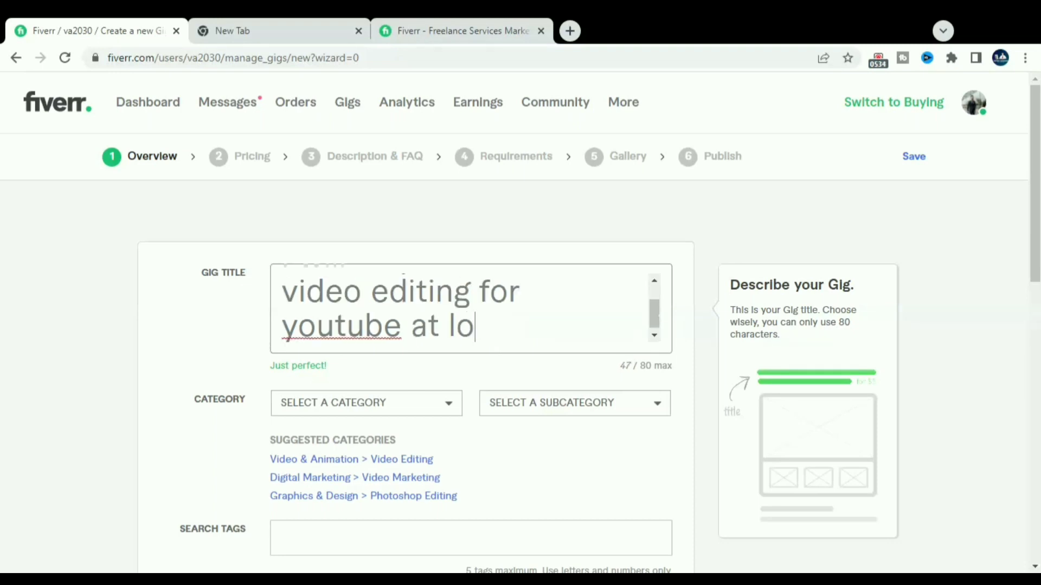
text(w price)
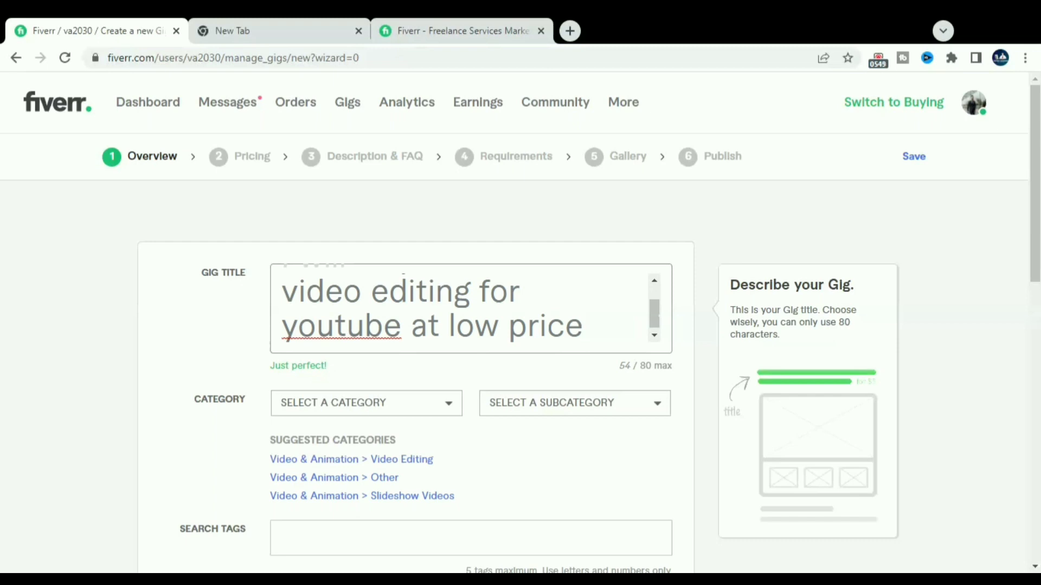
click(1014, 489)
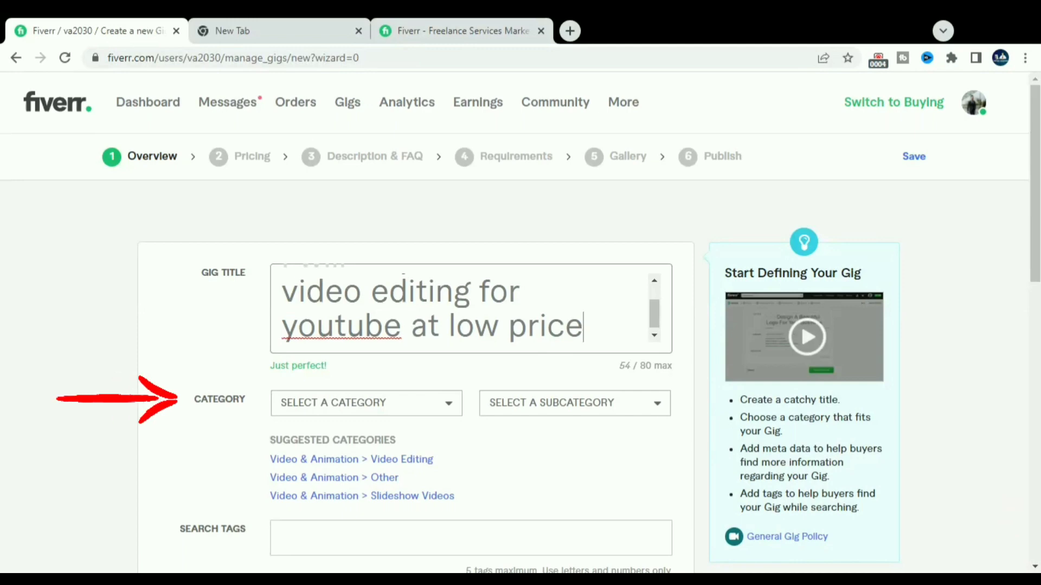
- Set the gig's category to Video & Animation and its subcategory to Video Editing
scroll(1038, 244, down, 1)
scroll(1038, 244, down, 1)
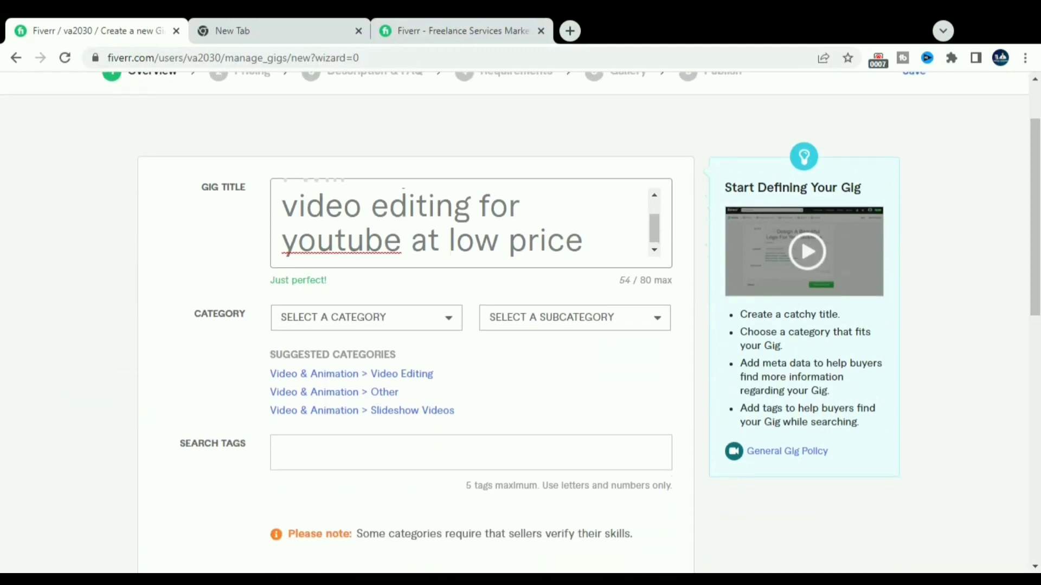
click(446, 321)
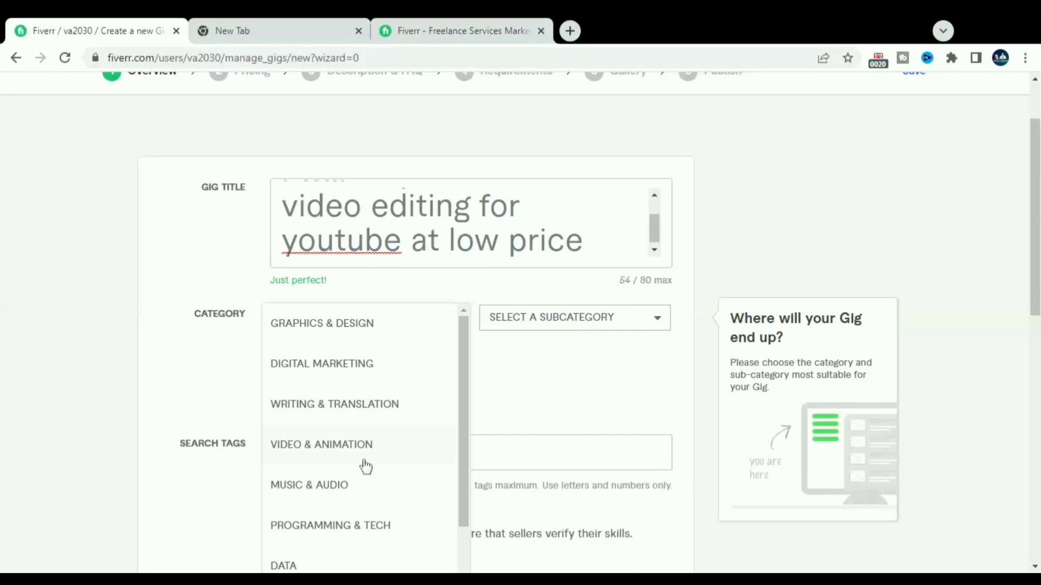
click(349, 450)
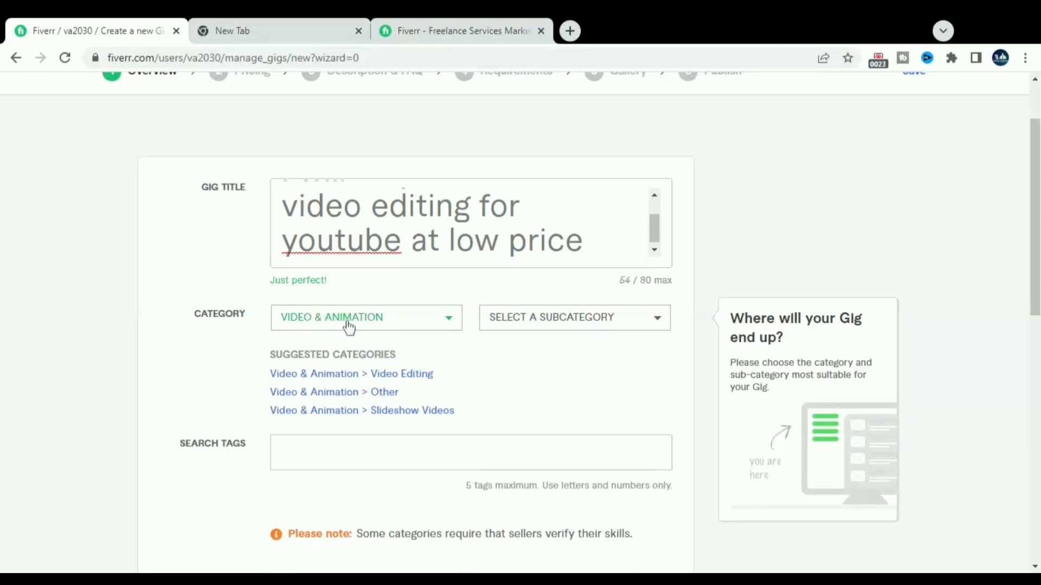
click(559, 317)
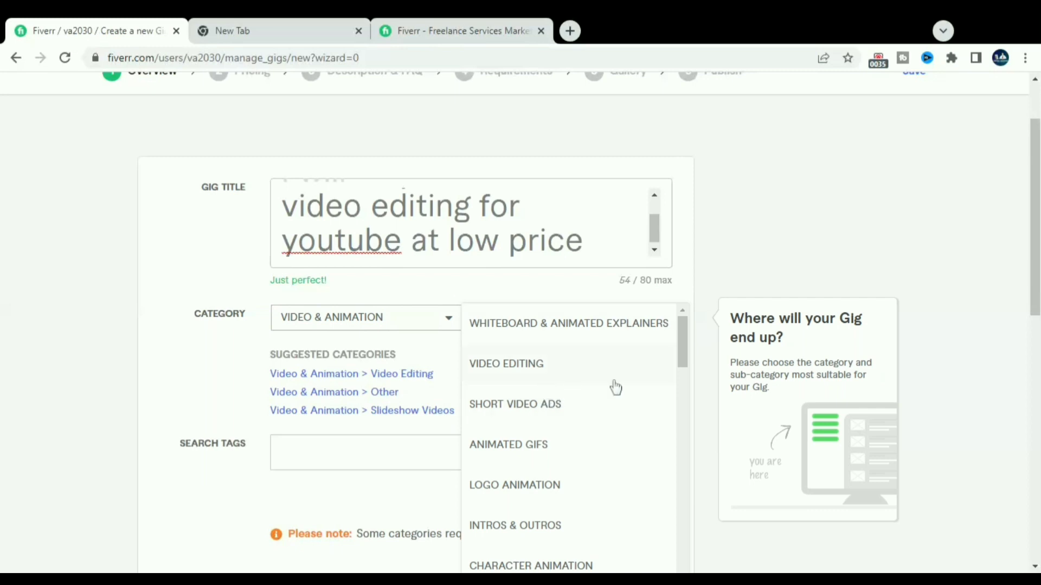
mouse_move(689, 346)
mouse_down()
mouse_move(688, 424)
mouse_move(677, 330)
mouse_up()
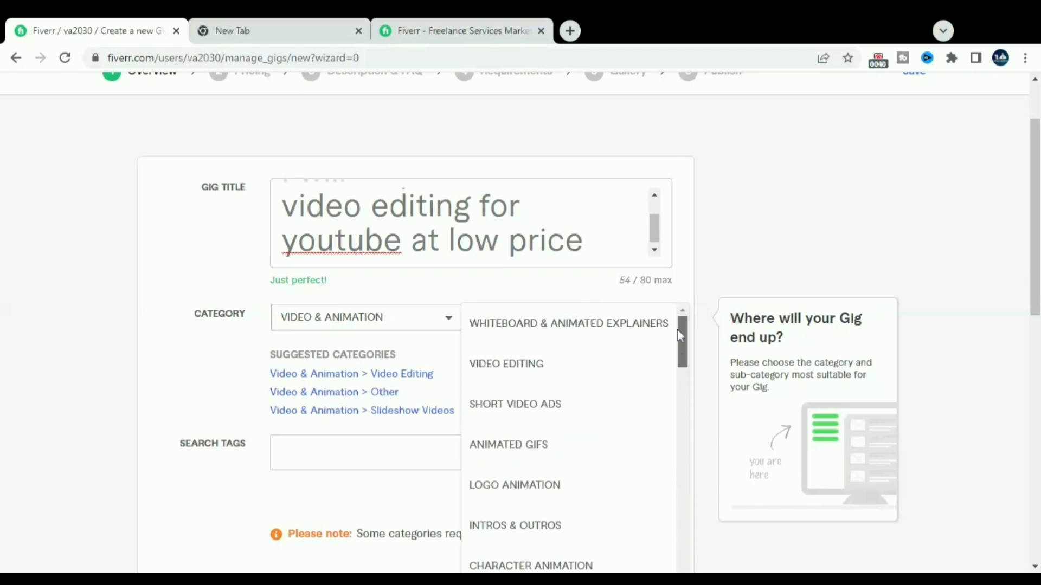
click(502, 364)
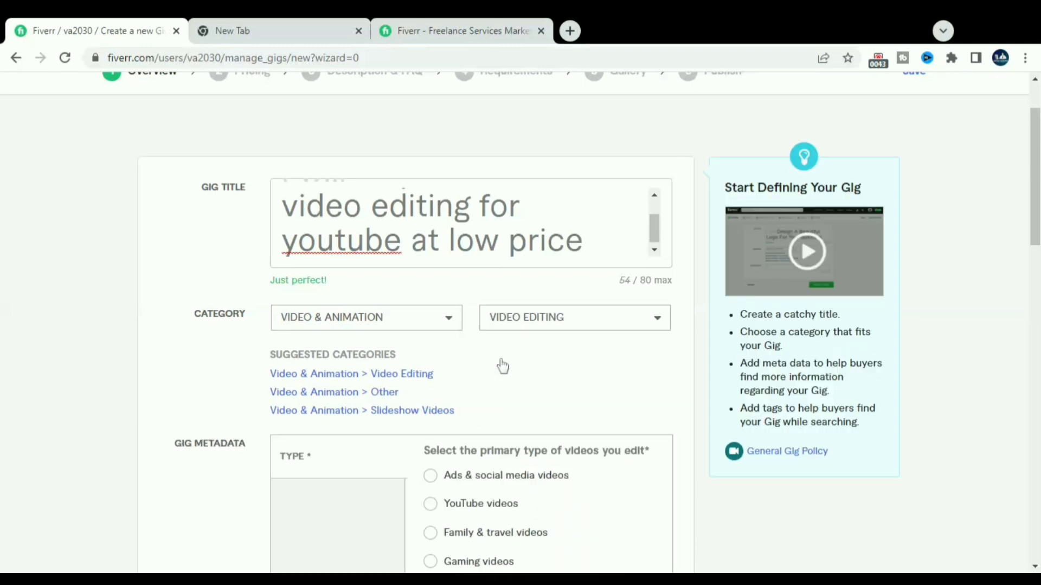
- Choose YouTube videos as the primary type of videos edited in the gig metadata
drag(1035, 220, 1035, 252)
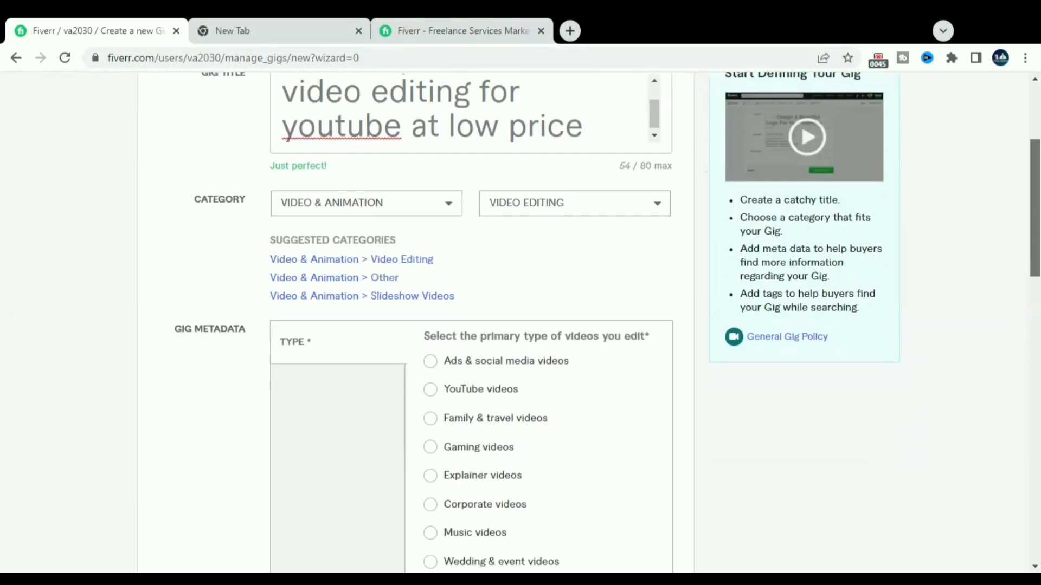
scroll(667, 283, down, 5)
scroll(666, 283, up, 2)
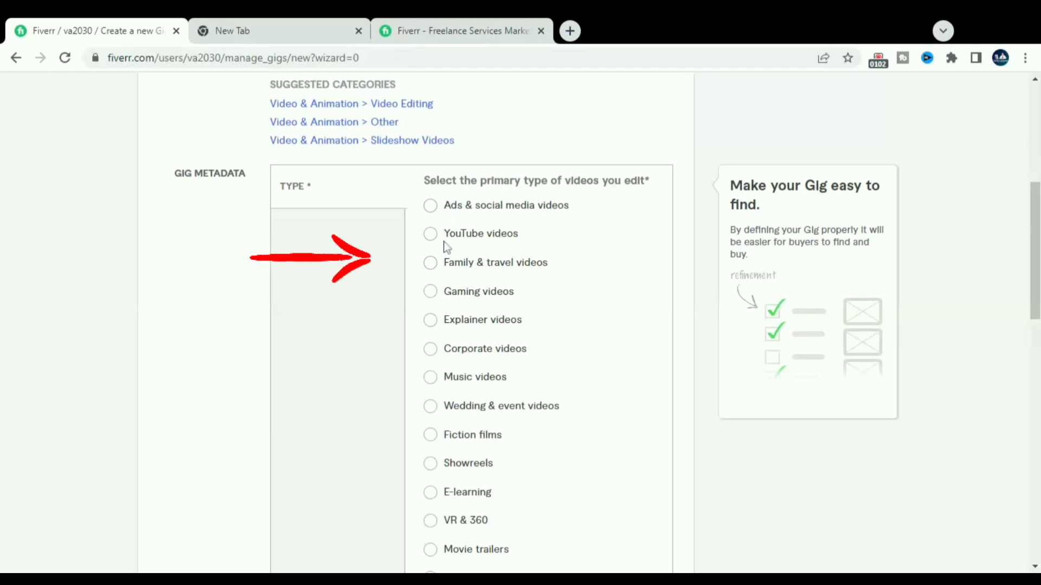
click(429, 234)
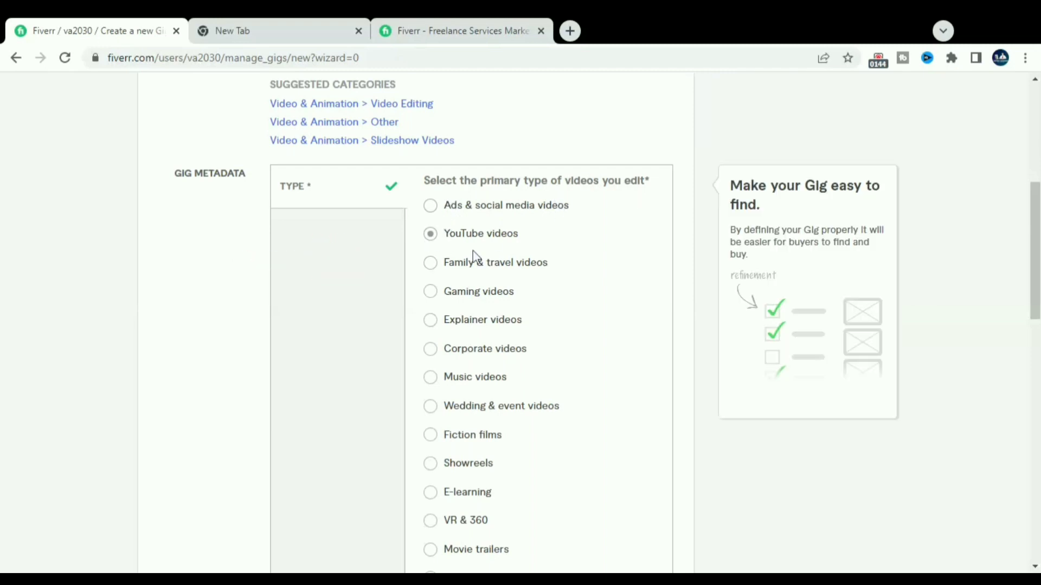
scroll(712, 235, down, 7)
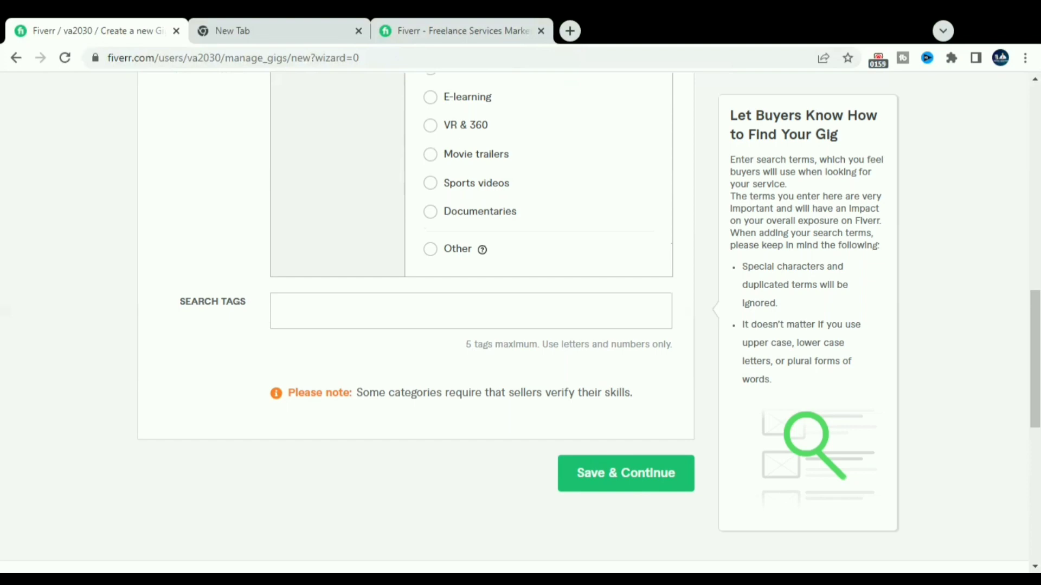
scroll(696, 220, up, 13)
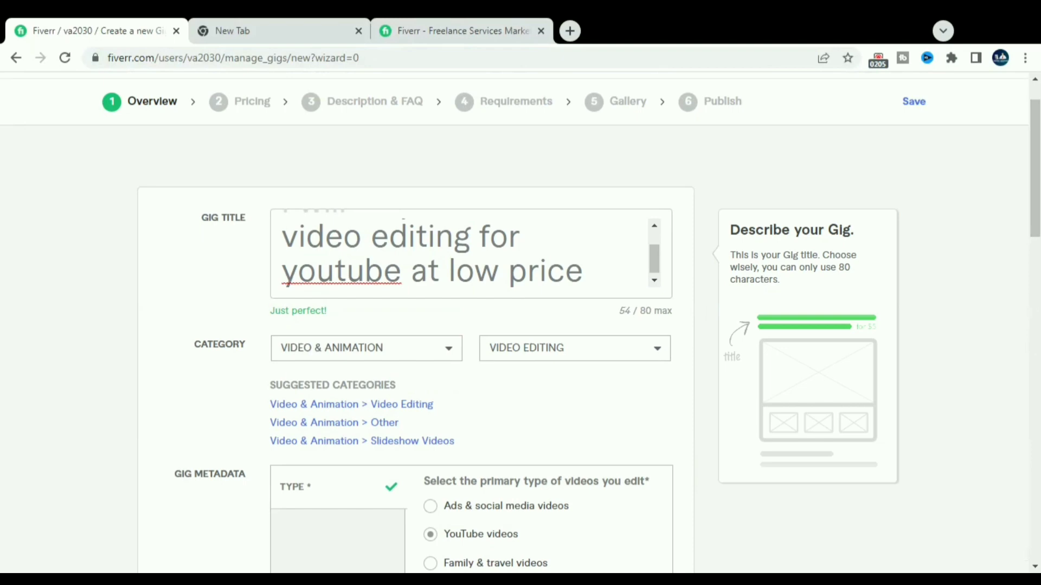
- Copy "video editing for youtube" from the gig title and add it as a search tag
drag(282, 236, 401, 271)
key(ctrl+c)
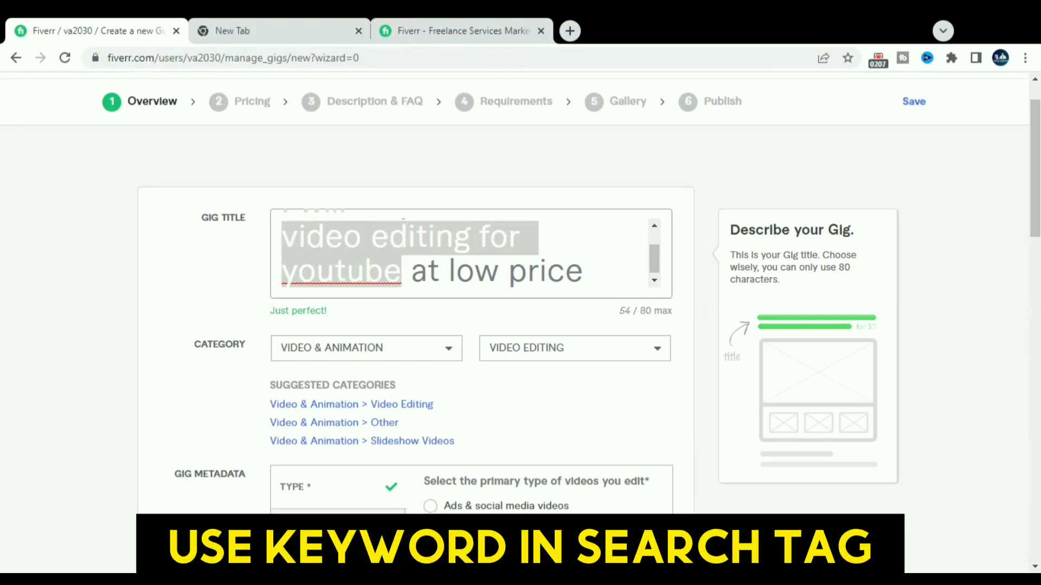
scroll(403, 200, down, 1)
scroll(472, 325, down, 10)
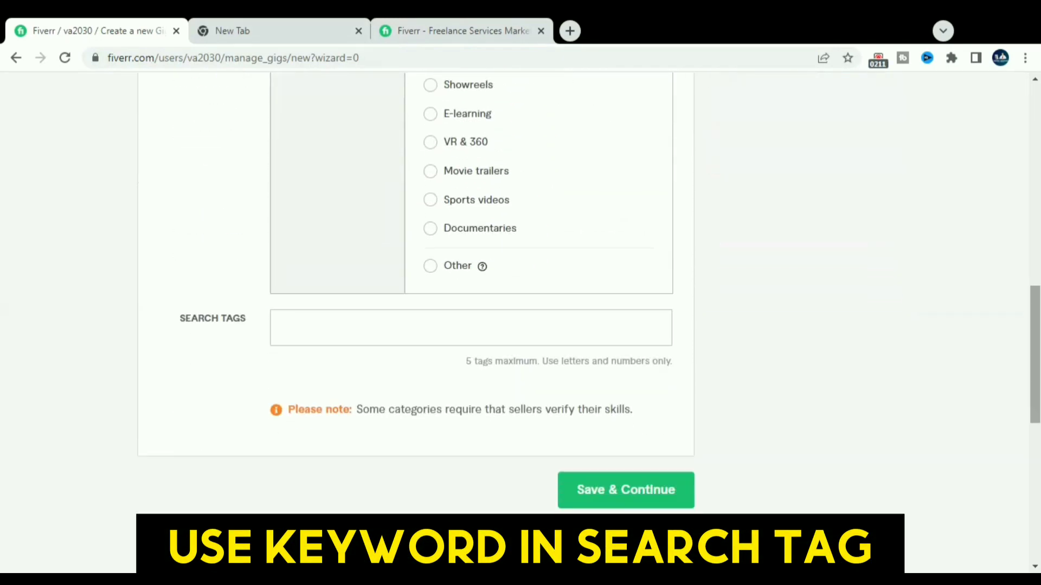
click(282, 328)
key(ctrl+v)
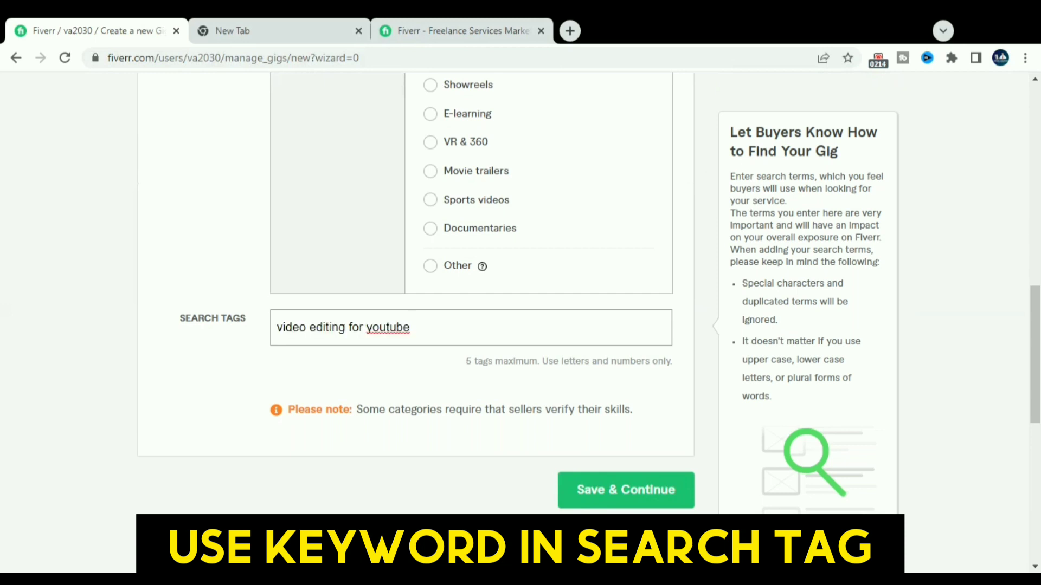
key(Return)
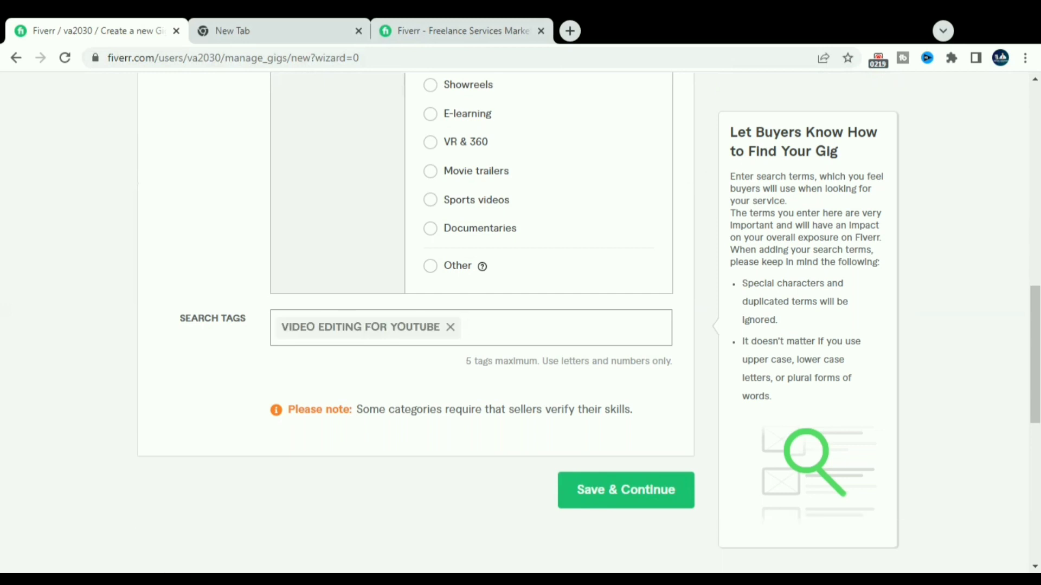
- Search the Fiverr marketplace for "video editing for youtube" and open the first three gig results separately, keeping the results page open
click(410, 28)
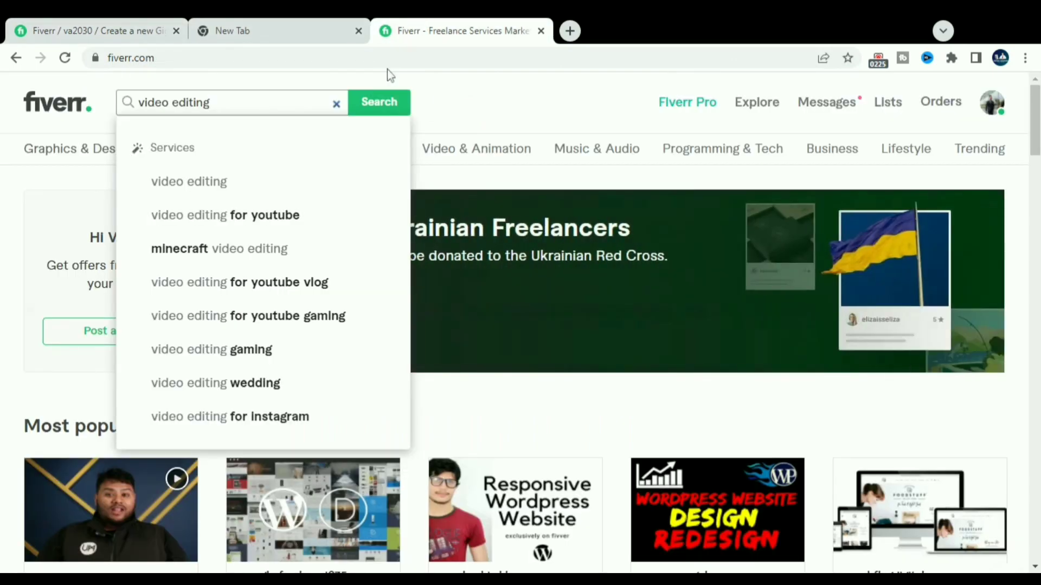
click(191, 215)
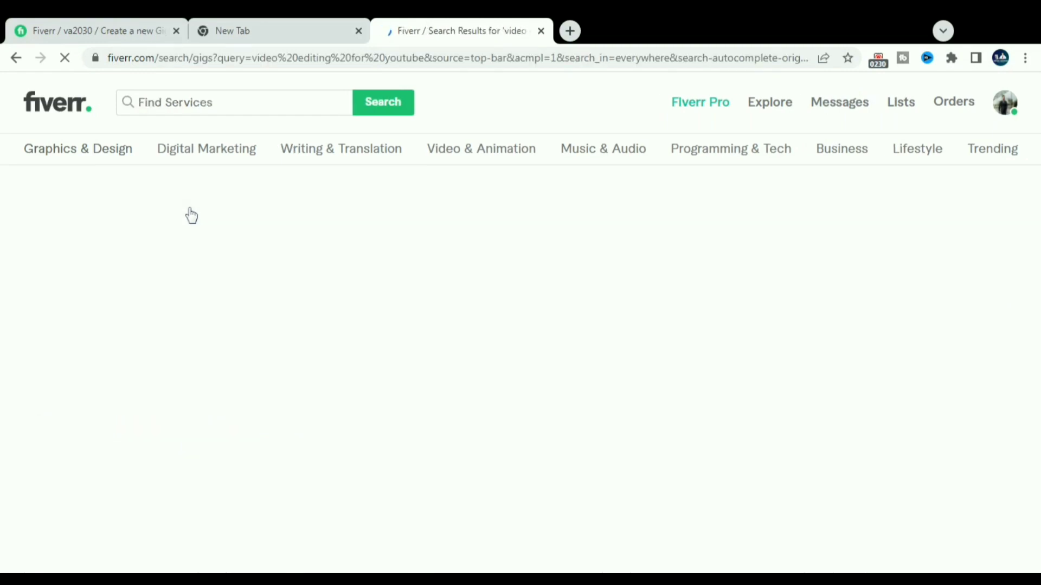
scroll(293, 365, down, 8)
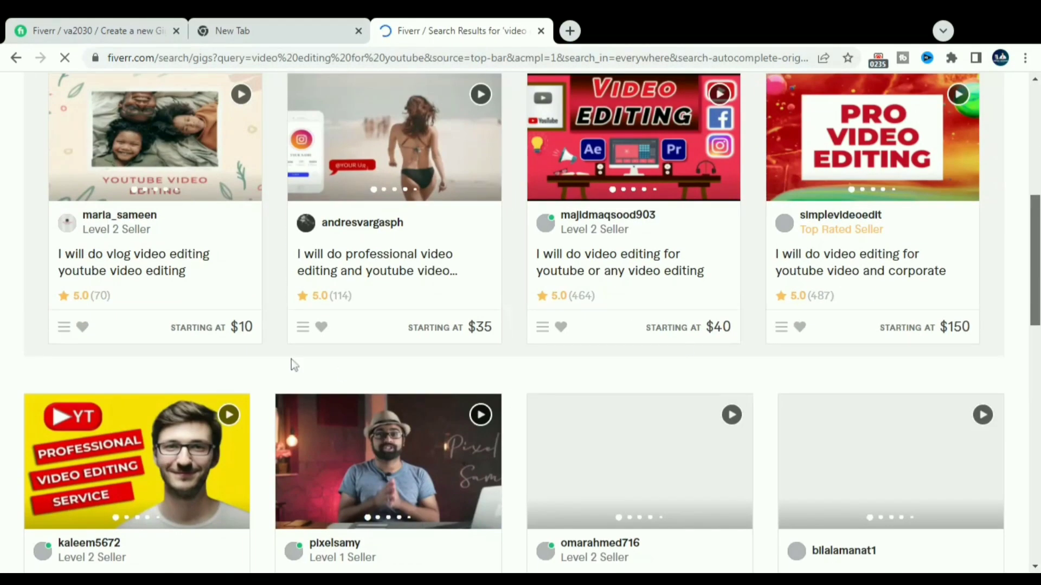
click(136, 275)
click(605, 282)
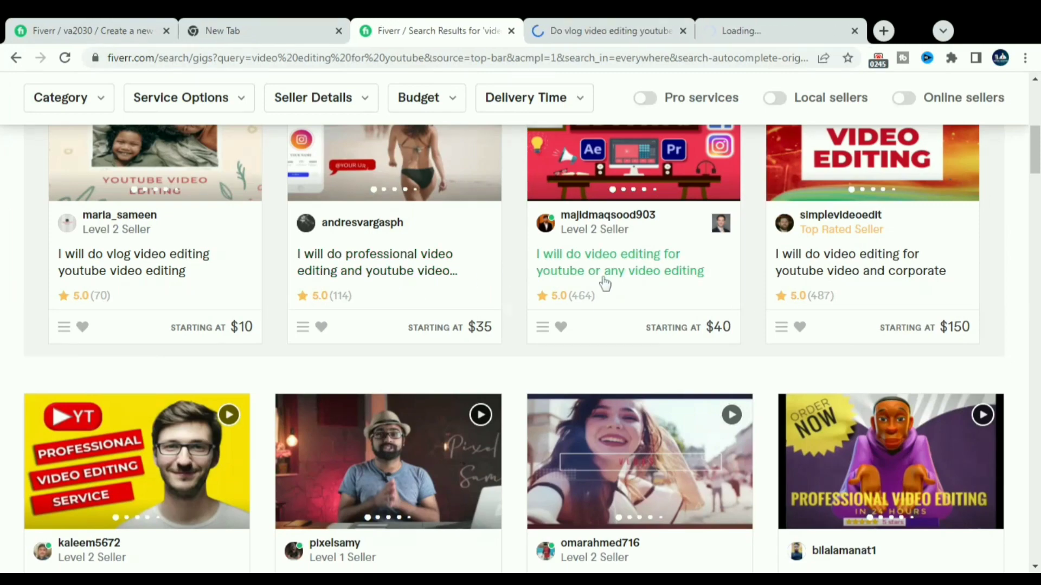
middle_click(615, 278)
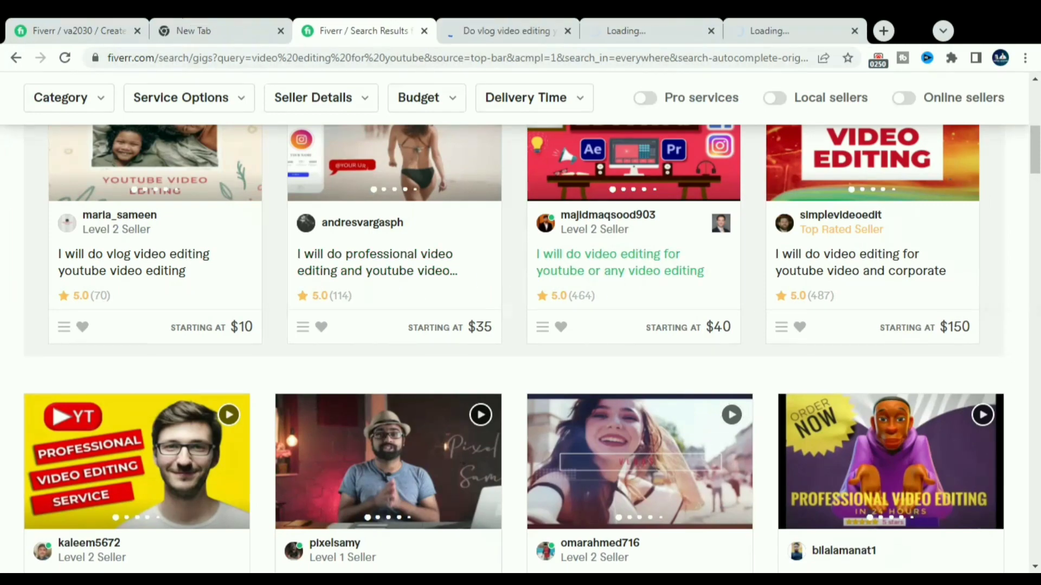
- Examine the related tags at the end of each of the three opened competitor gigs
click(504, 31)
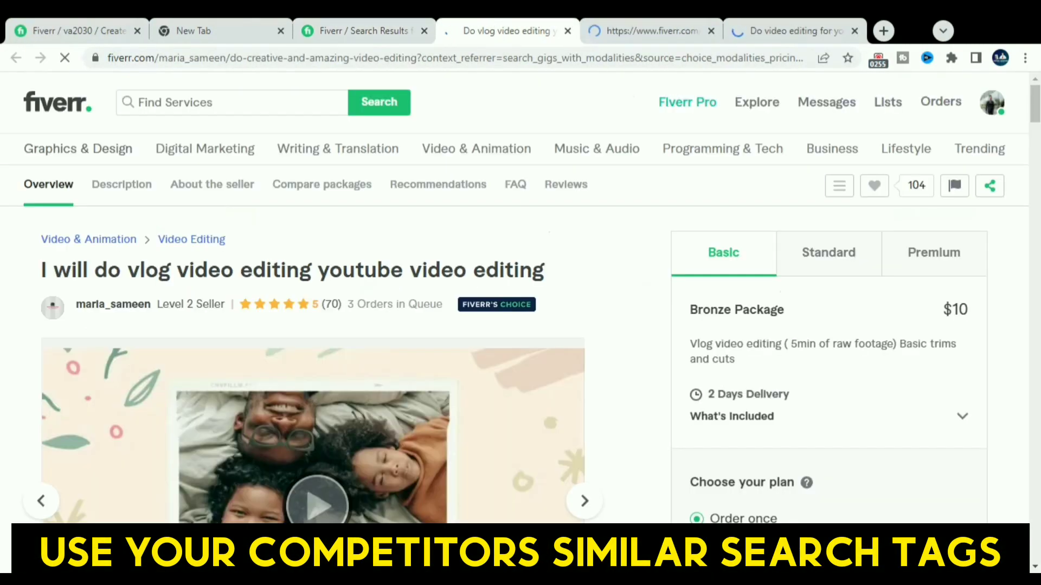
scroll(541, 468, down, 15)
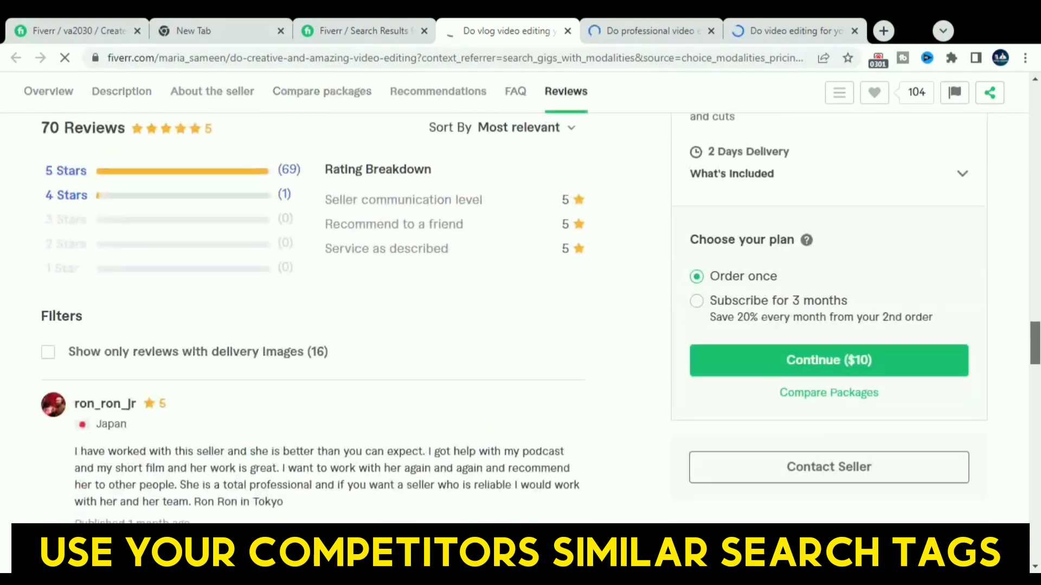
scroll(643, 192, down, 10)
key(ctrl+Tab)
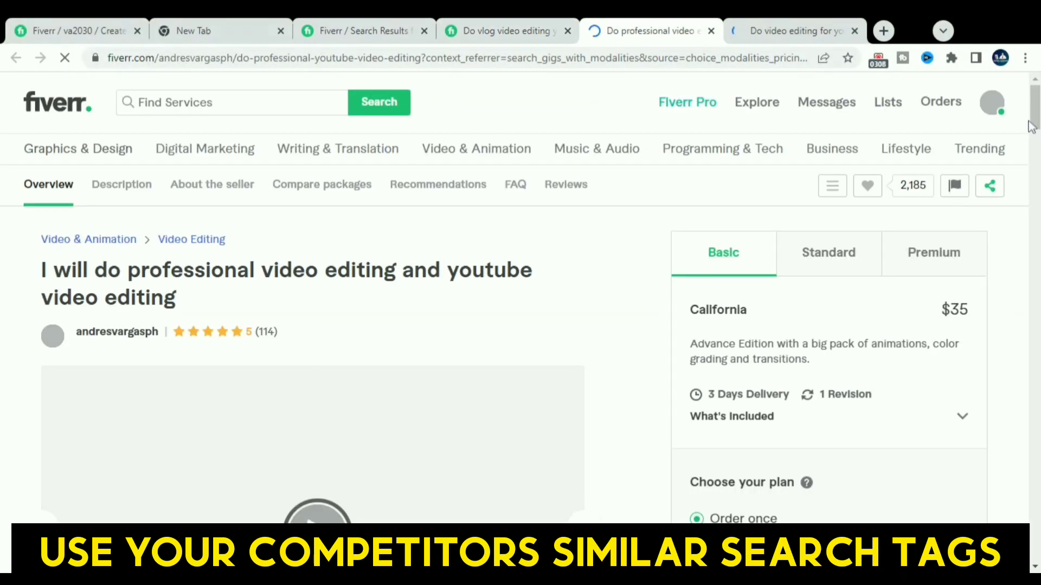
drag(1030, 126, 1032, 455)
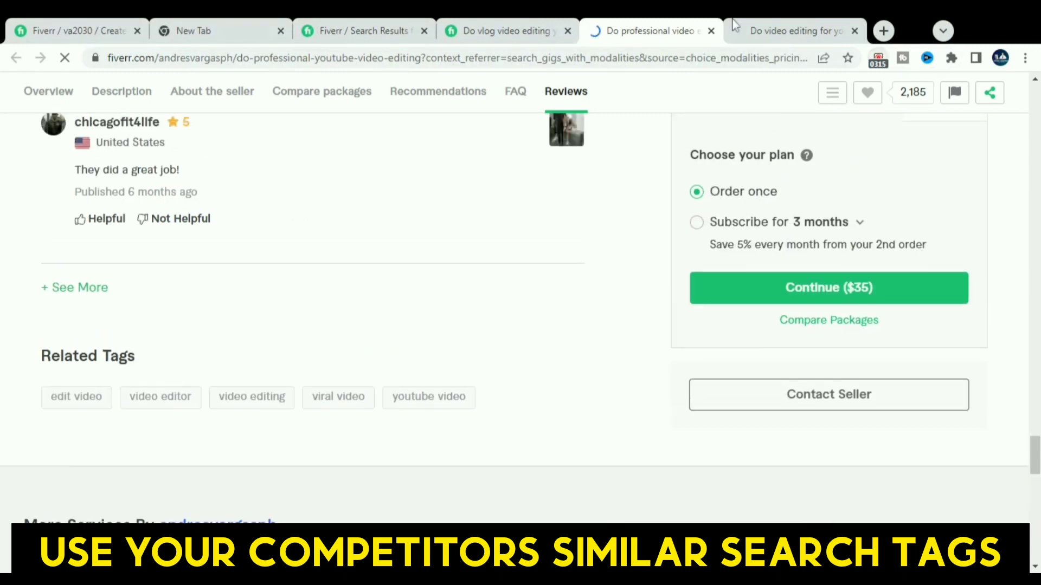
click(734, 24)
scroll(677, 311, down, 20)
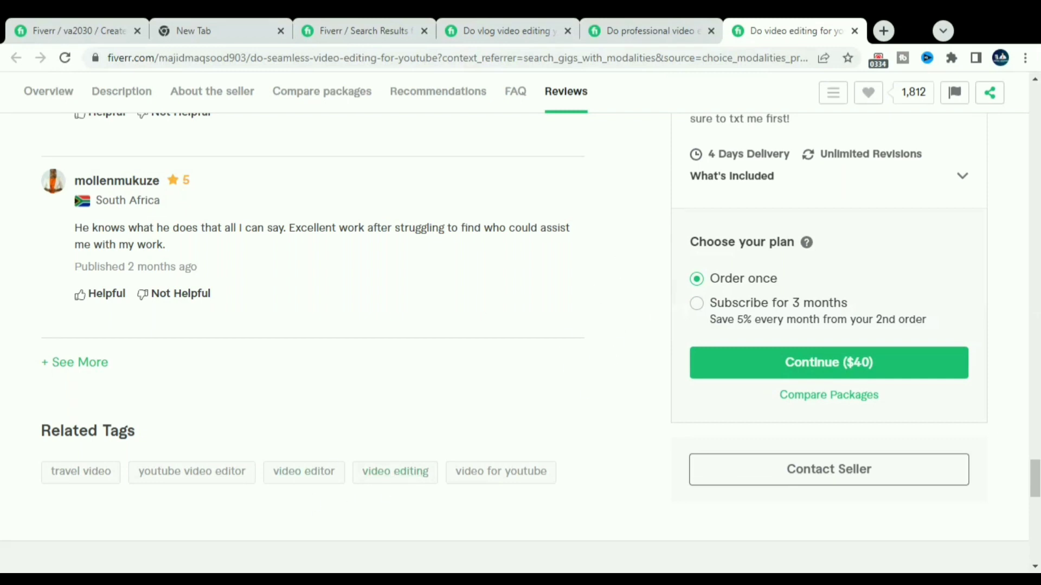
click(623, 21)
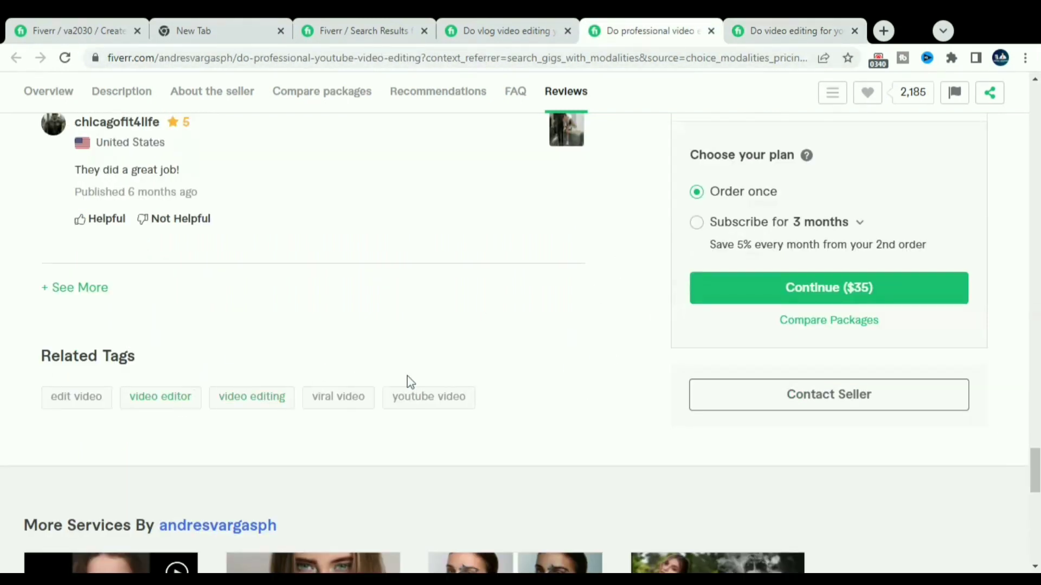
click(540, 24)
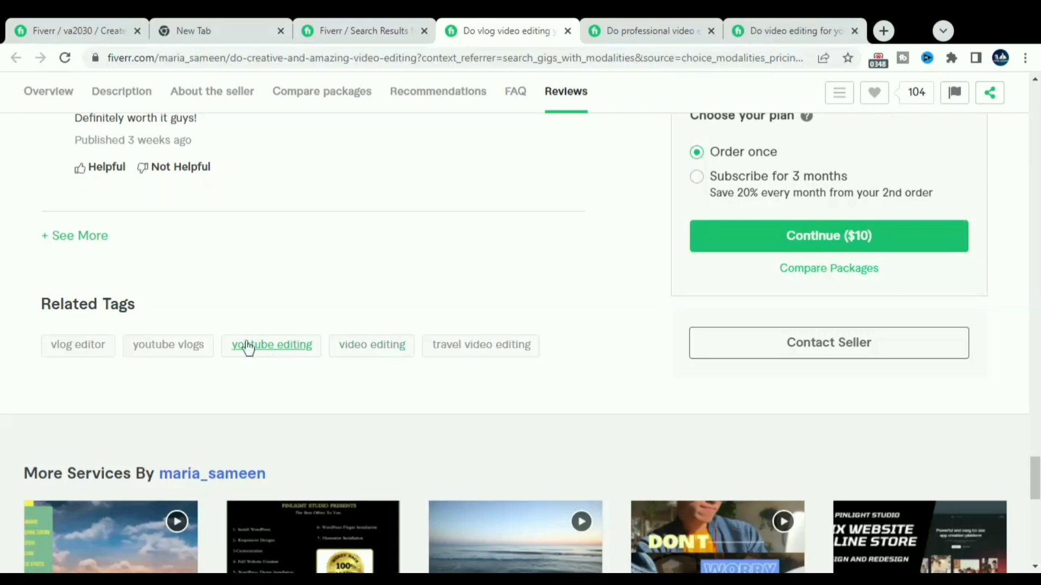
- Return to the new gig's form and add "video editing" as a search tag
click(44, 19)
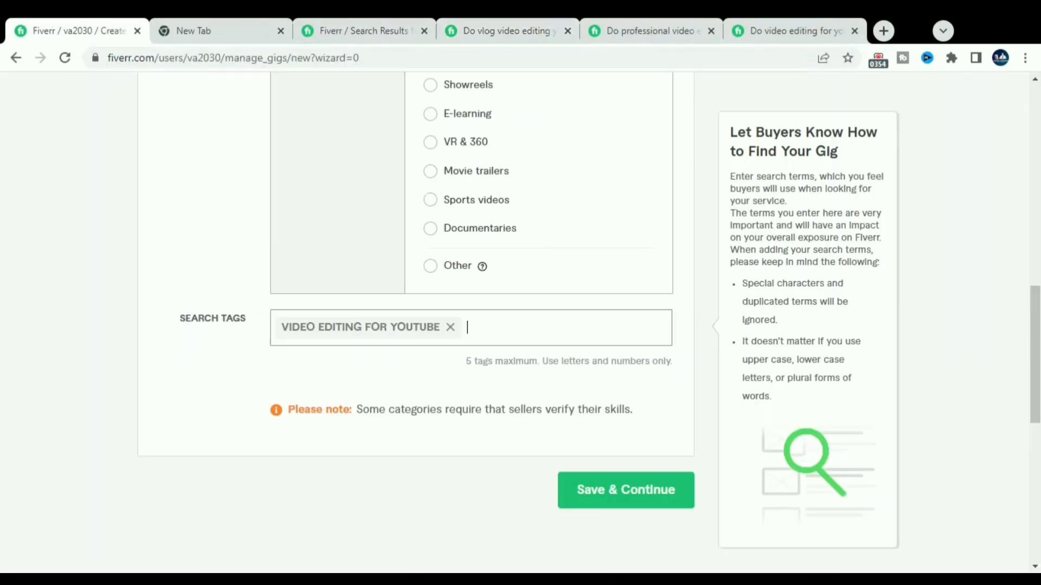
text(video )
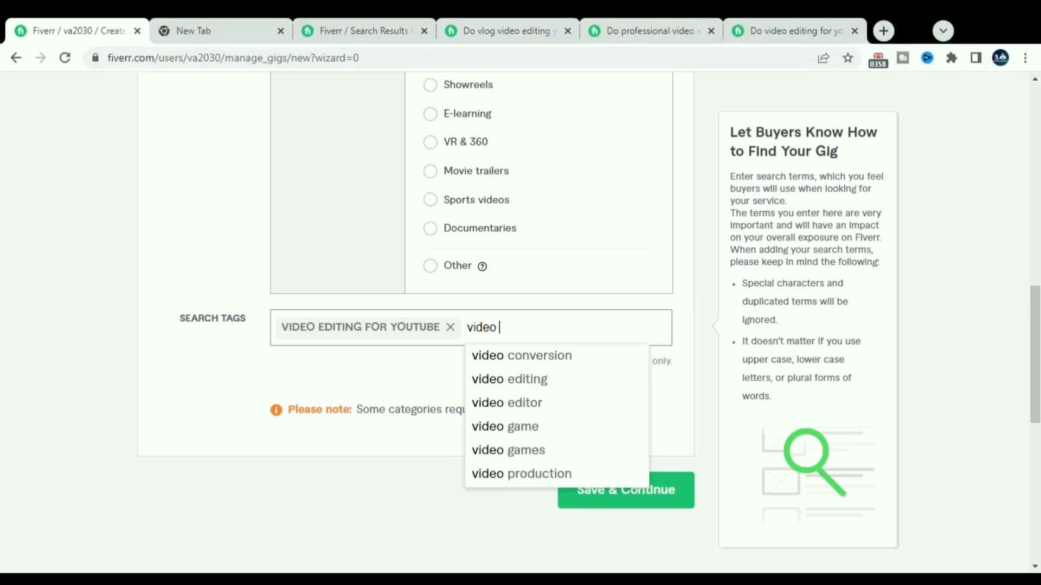
text(edi)
click(532, 355)
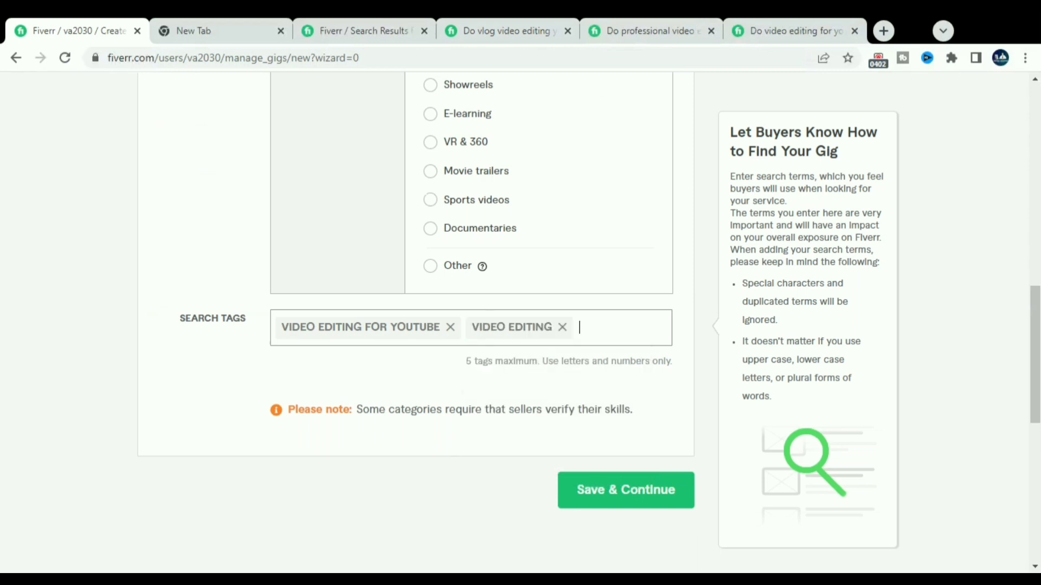
- Add "youtube video" and "edit video" to the gig's search tags
text(youtu)
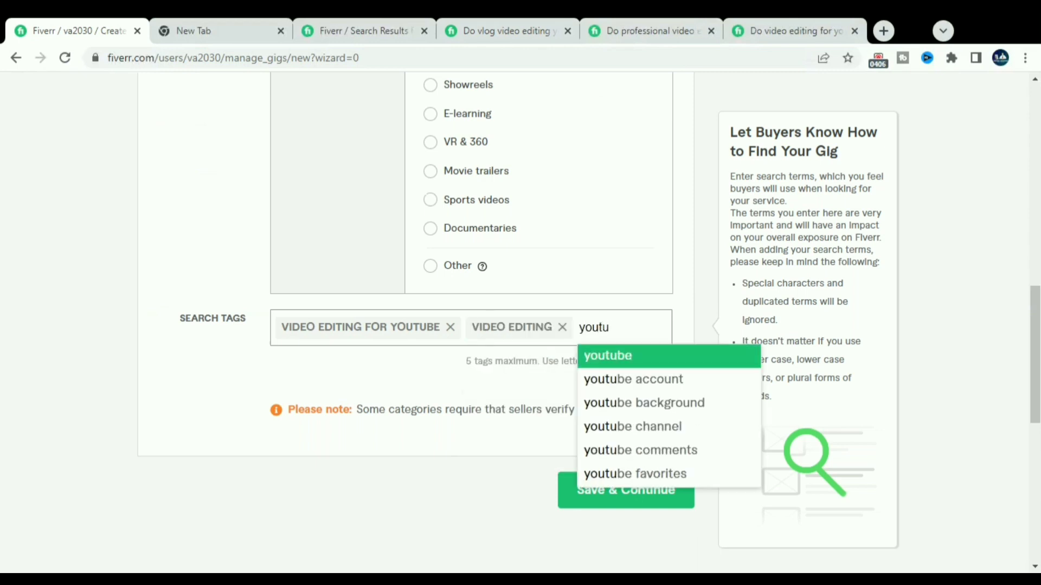
text(be vi)
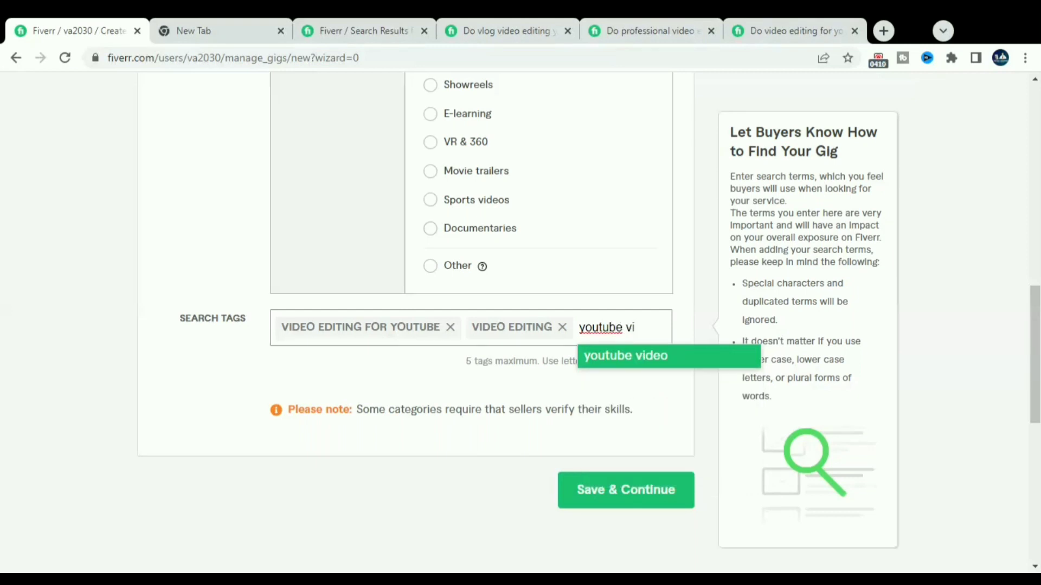
key(Return)
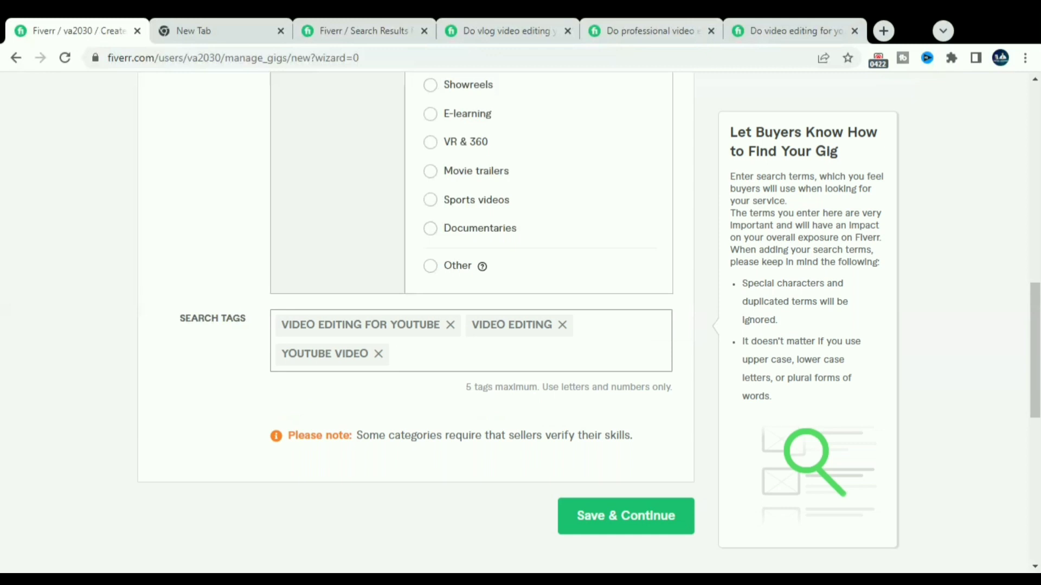
text(edit vi)
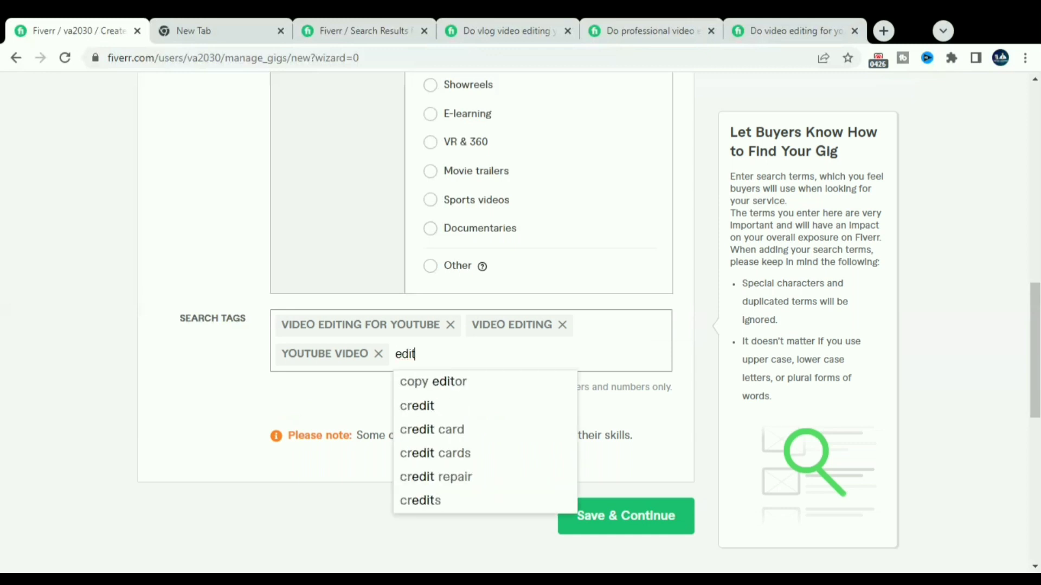
click(498, 382)
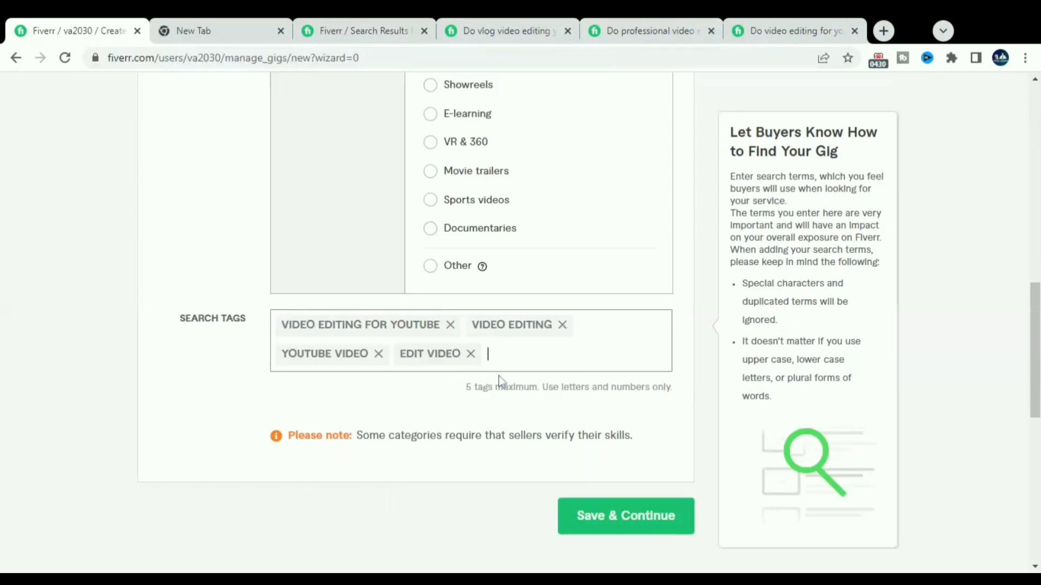
- Try to save the Overview section, and remove the "video editing for youtube" search tag
click(621, 519)
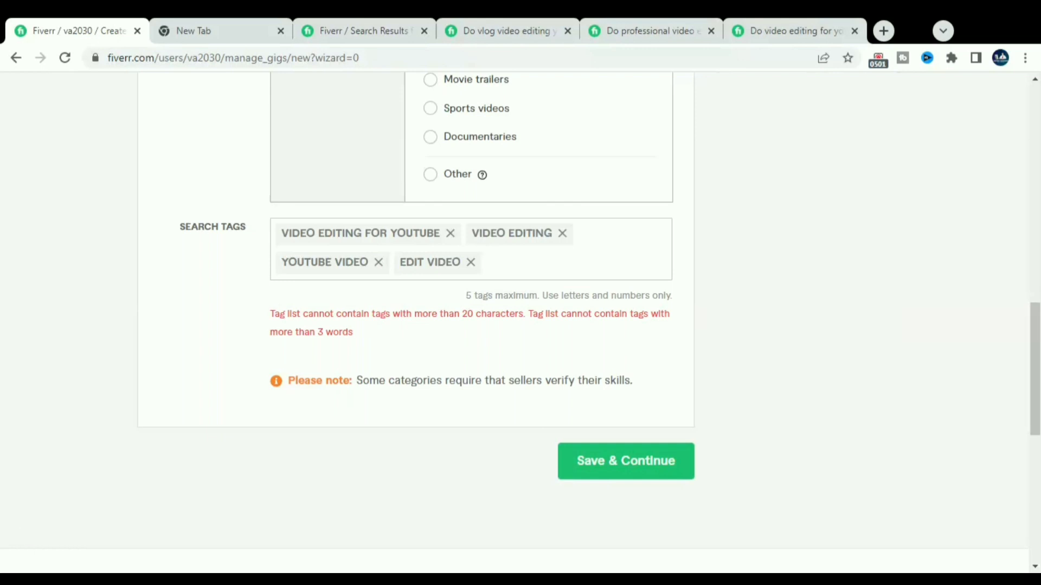
mouse_move(479, 251)
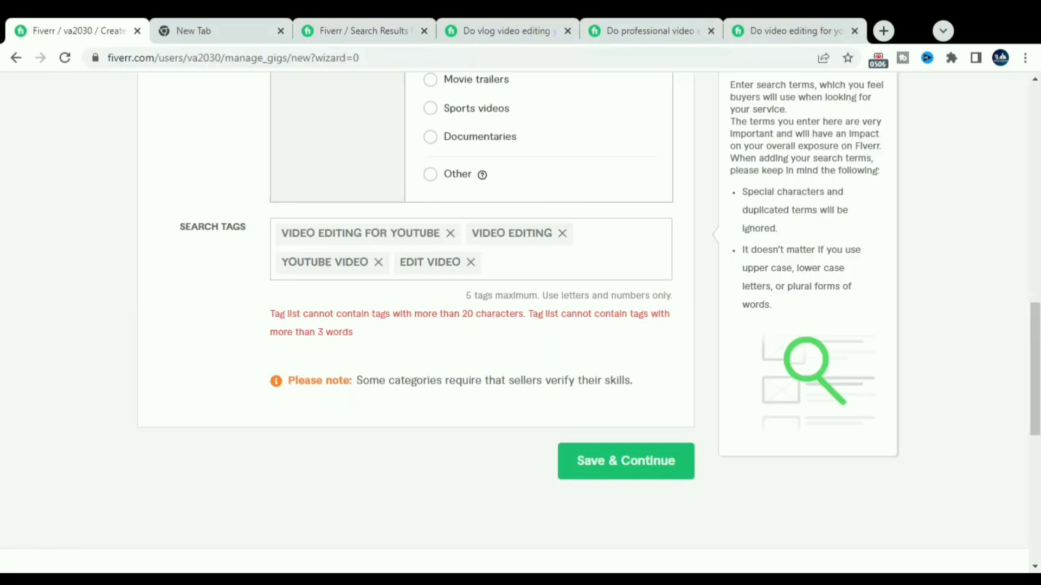
click(452, 235)
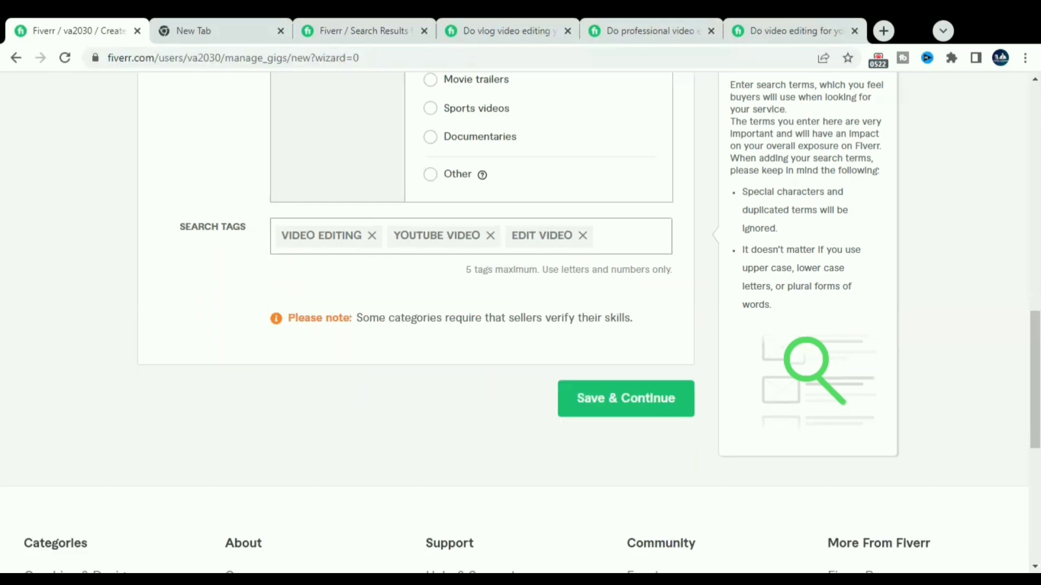
- Review the competitor gigs' related tags again for another short tag idea
click(785, 21)
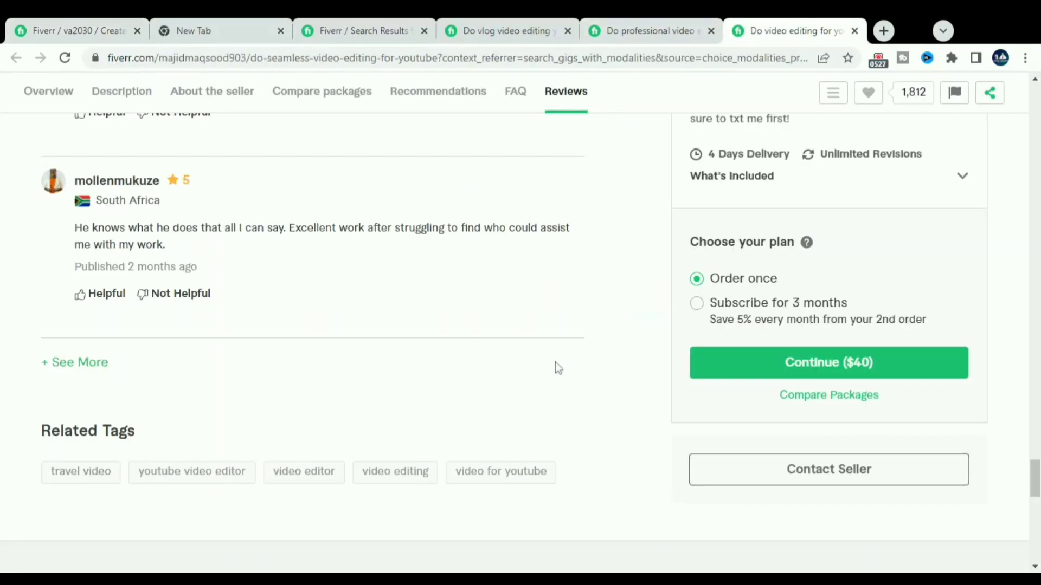
click(669, 21)
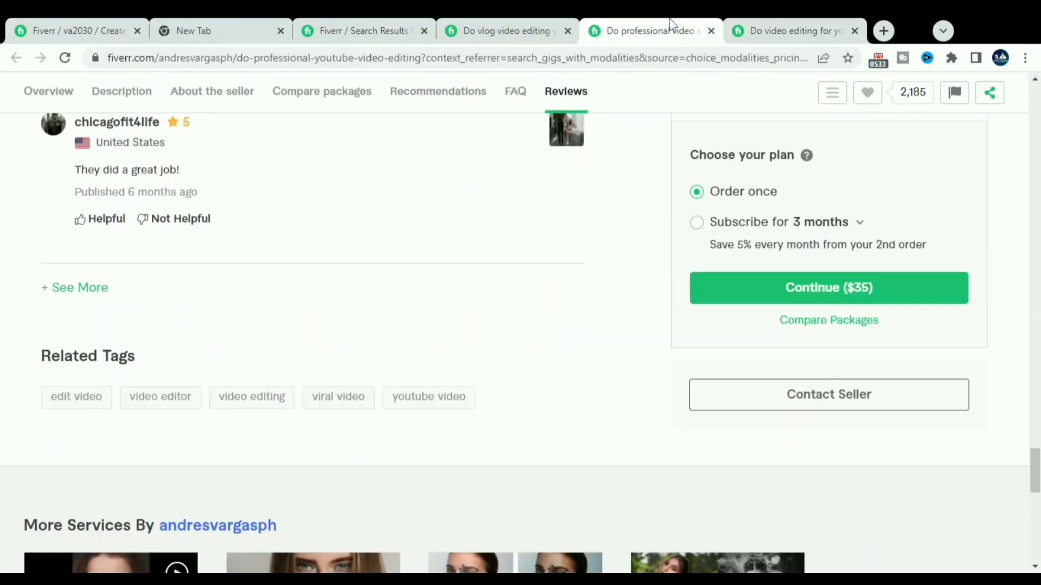
click(509, 30)
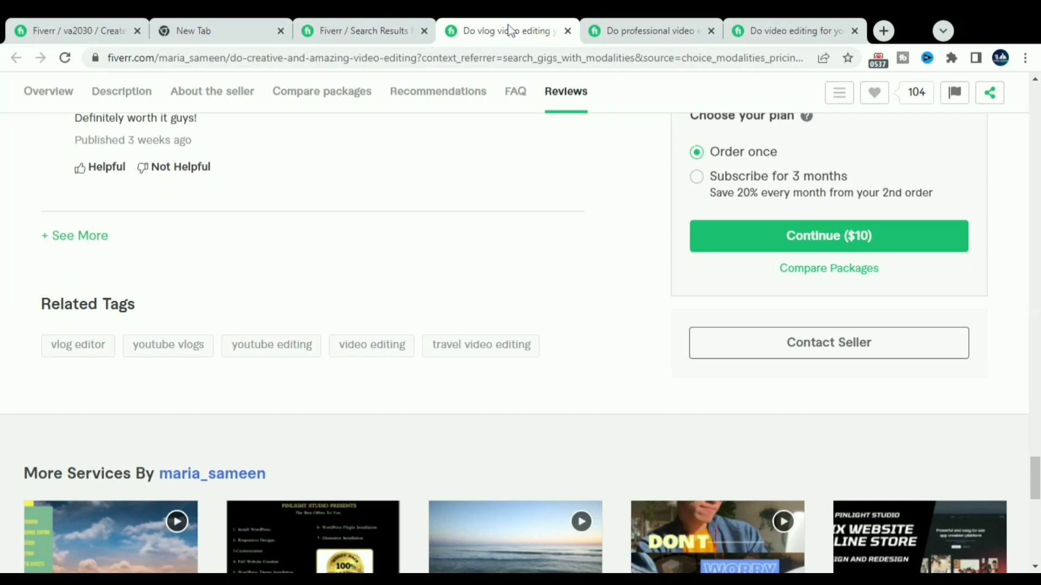
click(371, 28)
click(774, 21)
click(342, 30)
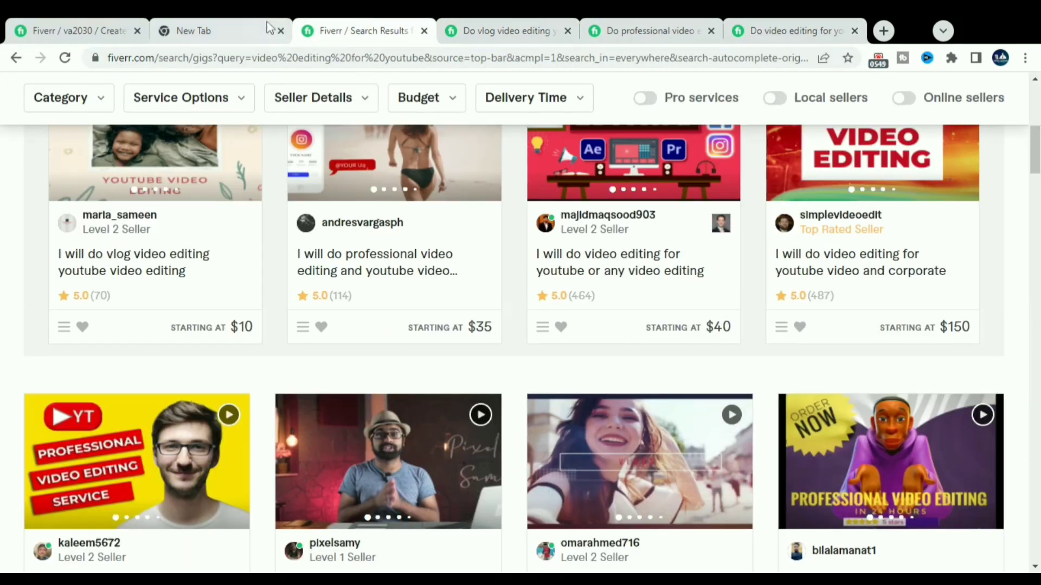
- Add "youtube video editor" to the new gig's search tags, and save the Overview section to continue to Pricing
click(82, 27)
click(593, 224)
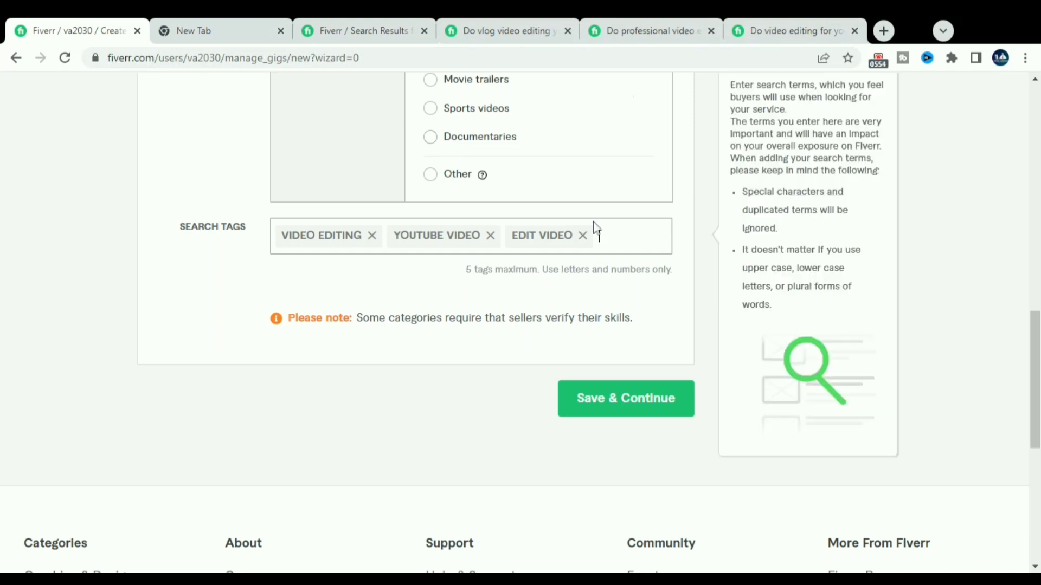
text(youtube vide)
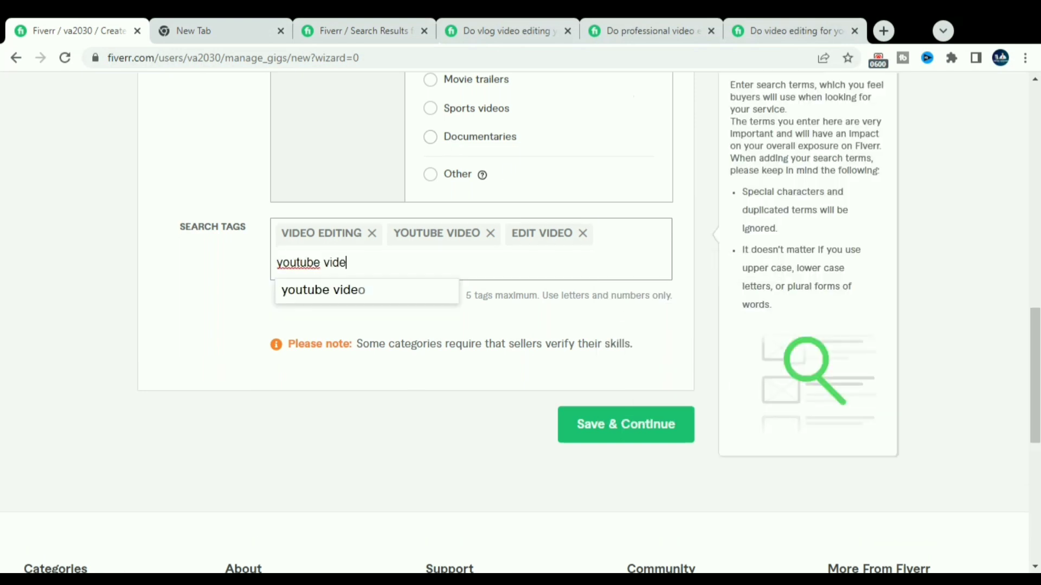
text(o editor)
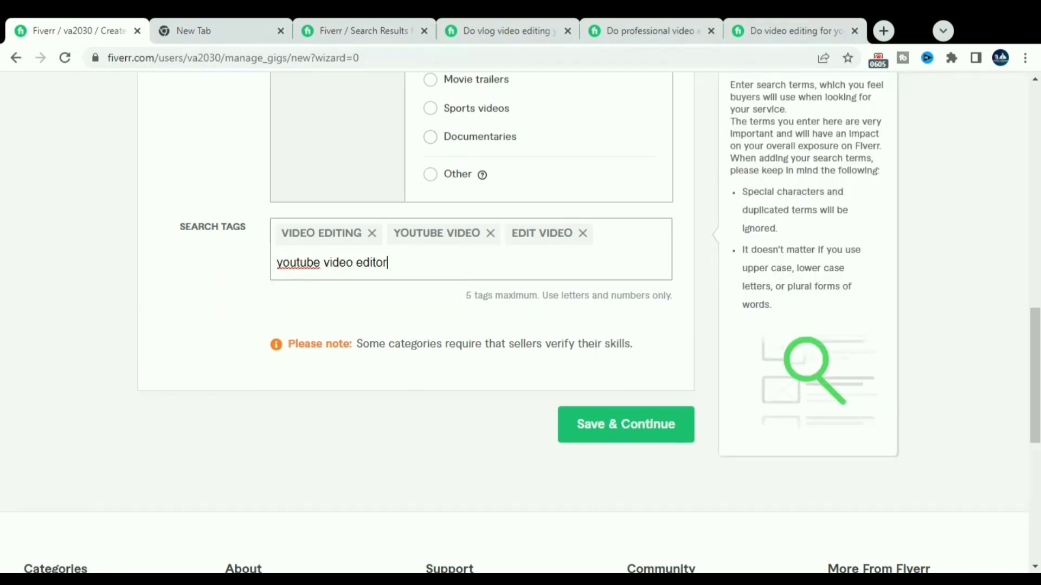
key(Return)
click(632, 426)
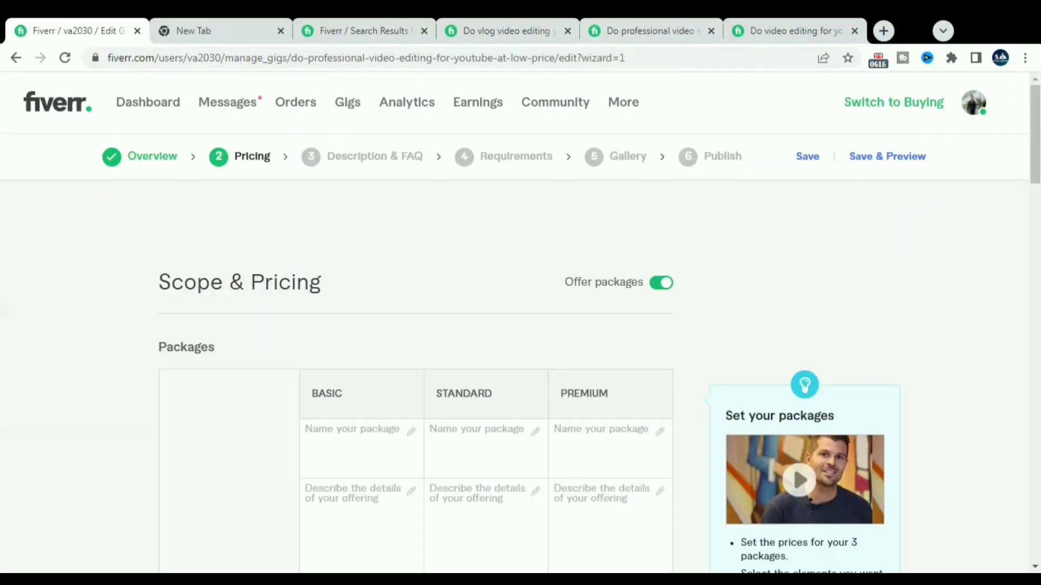
- Turn off the multi-package offer in Scope & Pricing to leave only the Basic package
scroll(520, 325, down, 3)
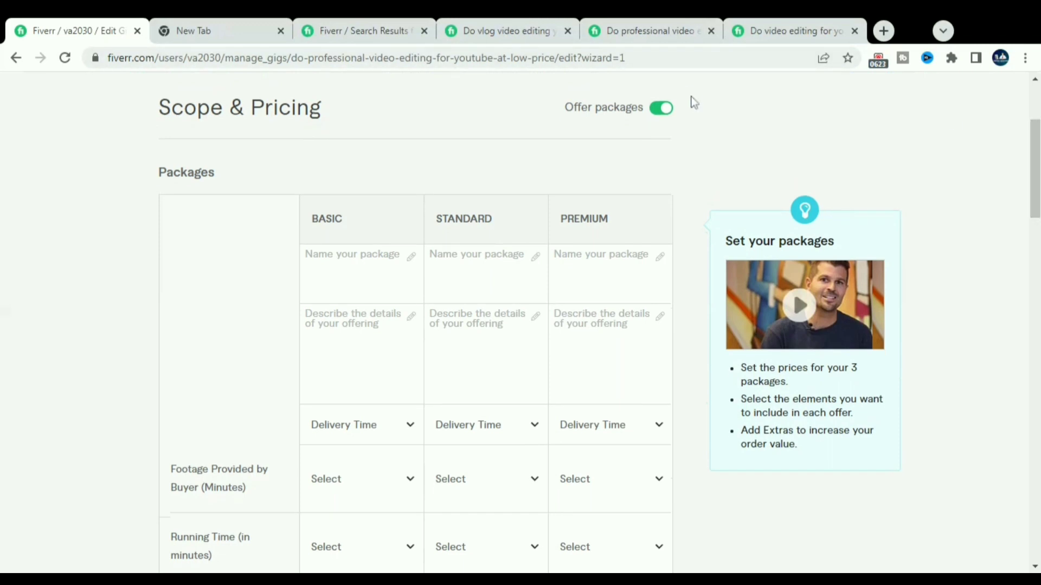
click(352, 263)
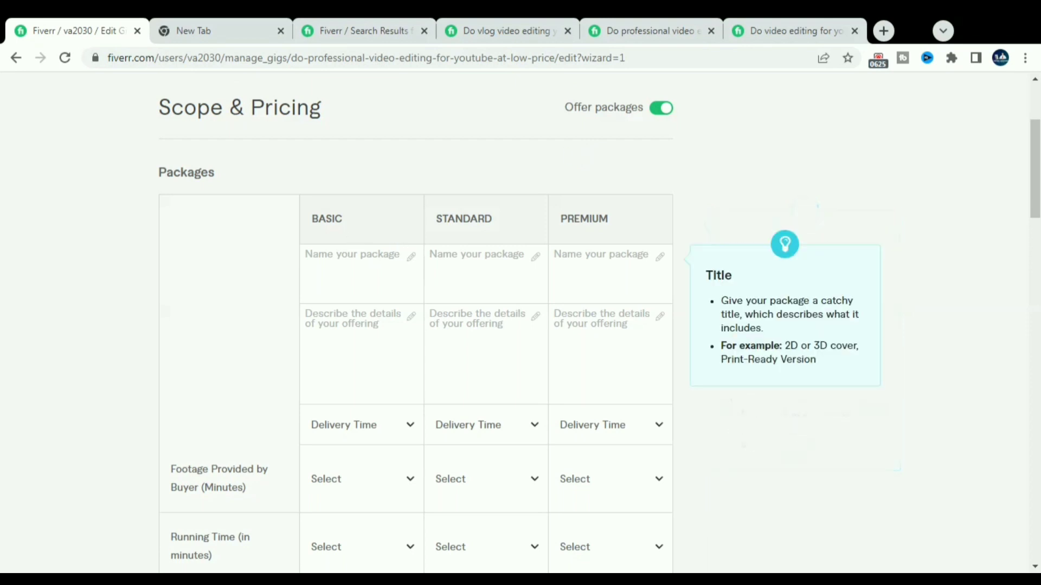
click(660, 111)
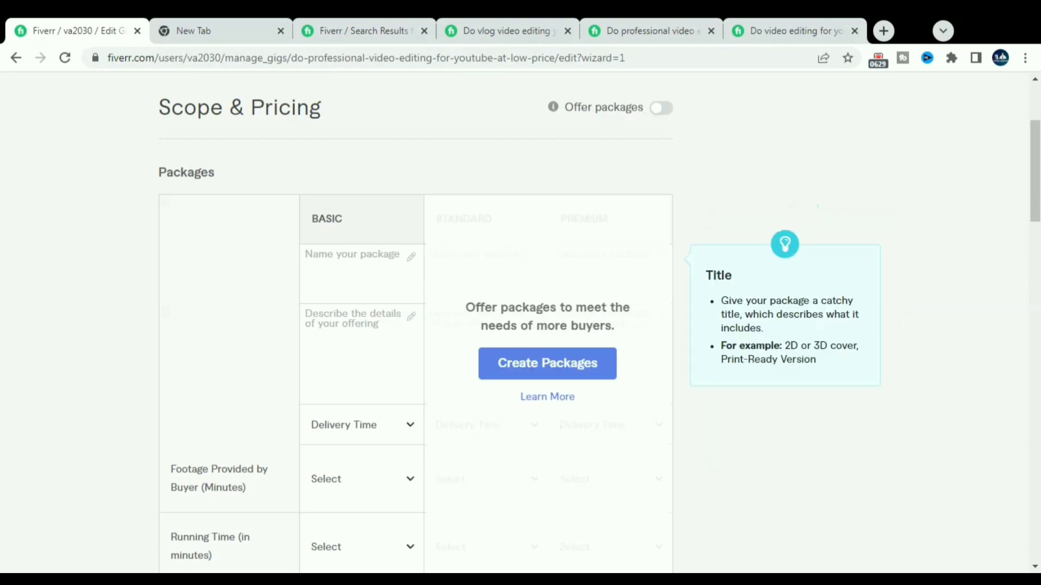
mouse_move(357, 336)
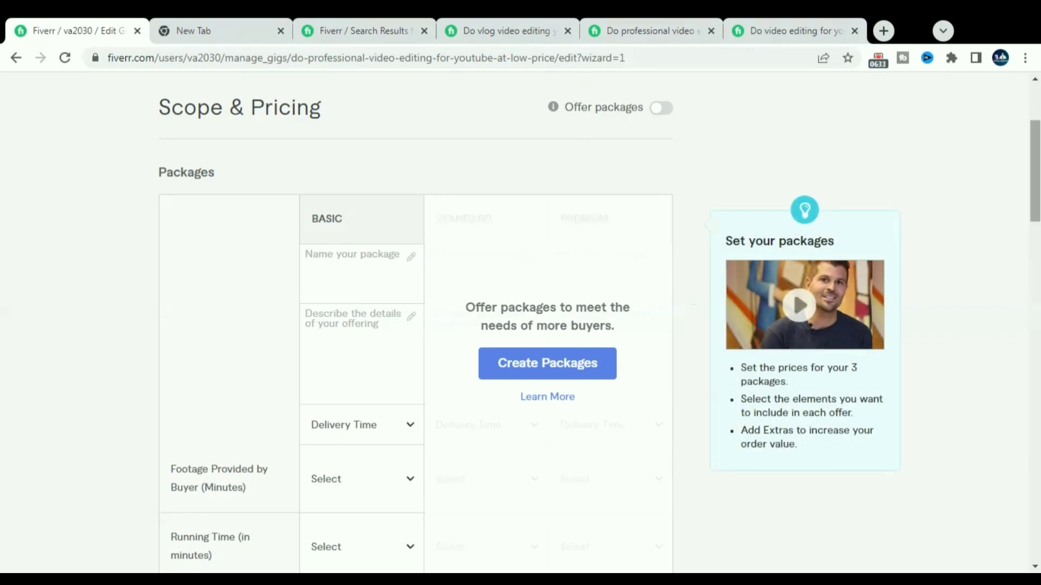
- Name the package "Basic" and enter "Video editing for youtube" as its description
scroll(520, 320, down, 3)
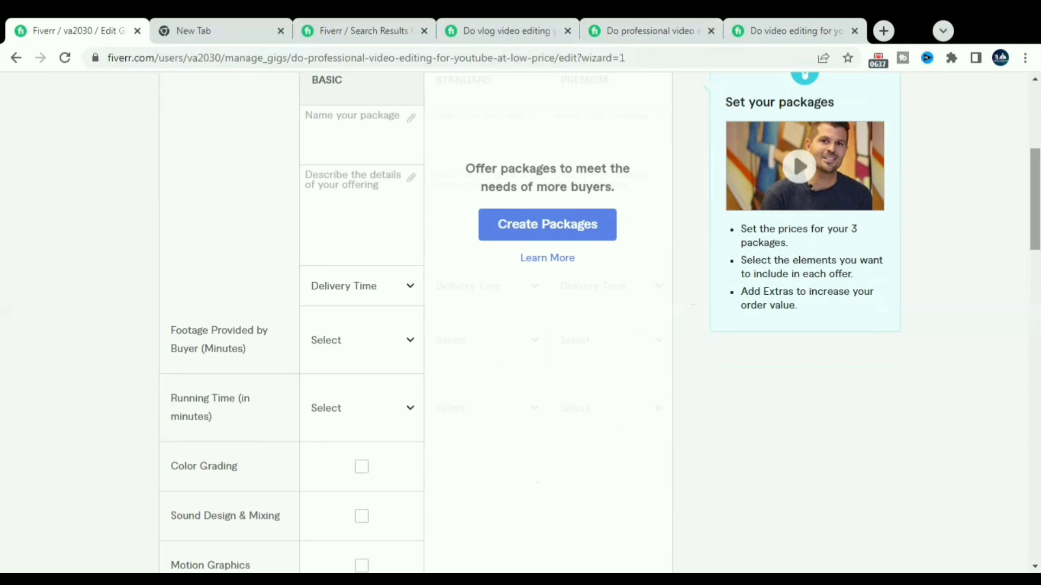
drag(1035, 242, 1035, 238)
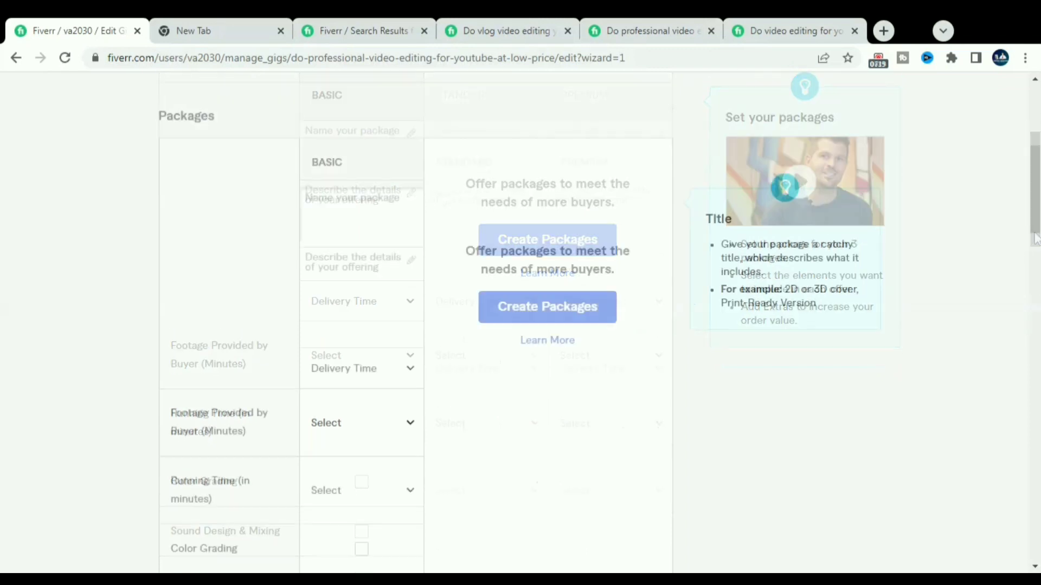
text(Basic)
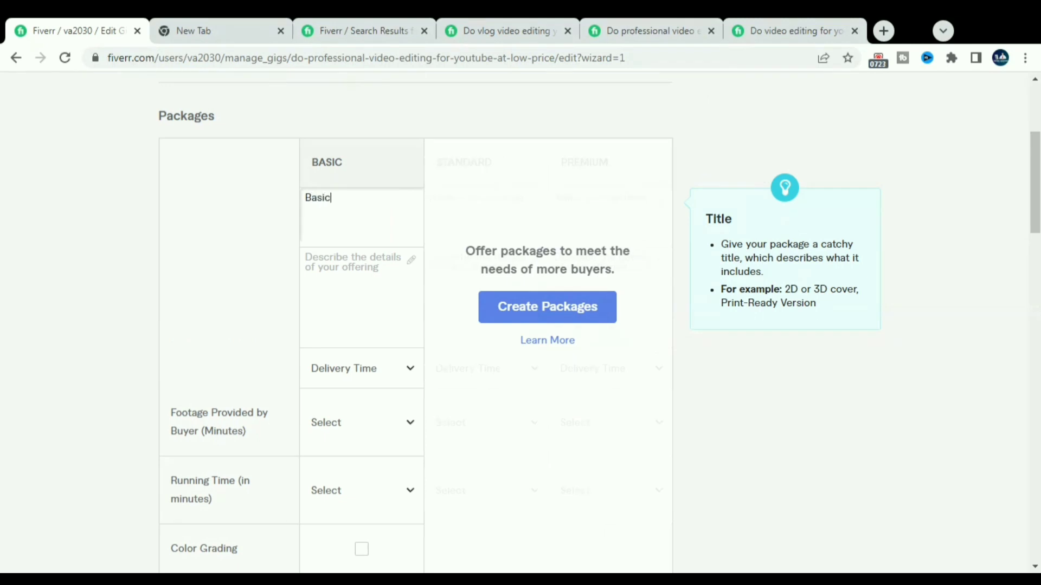
click(353, 271)
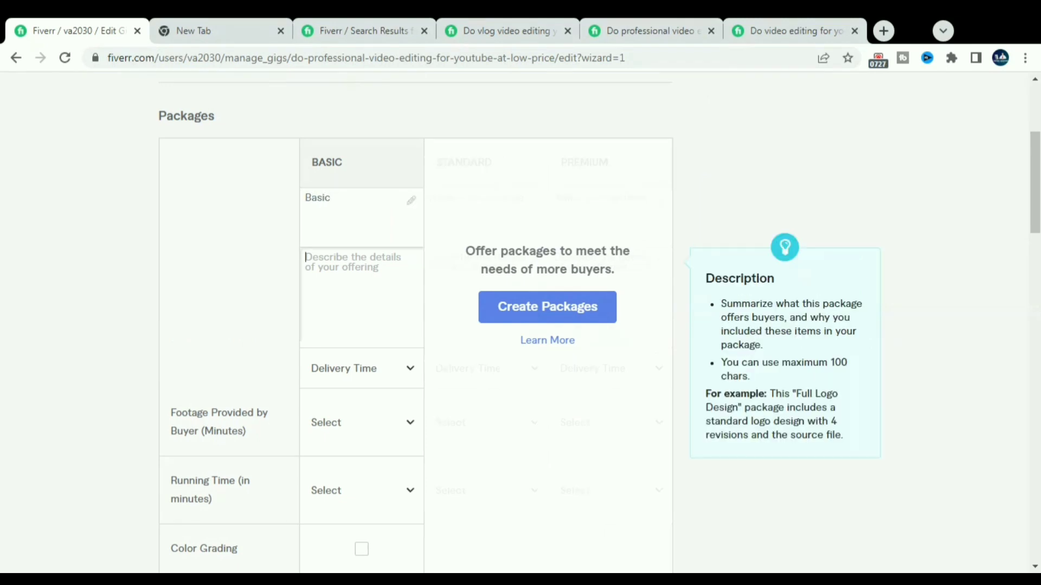
text(Vi)
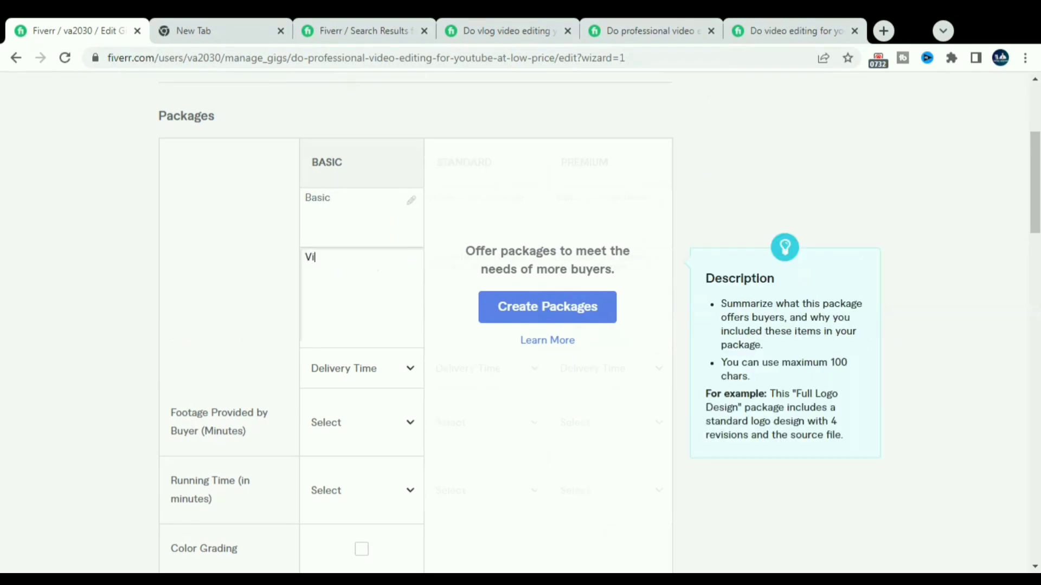
text(deo editing for youtube)
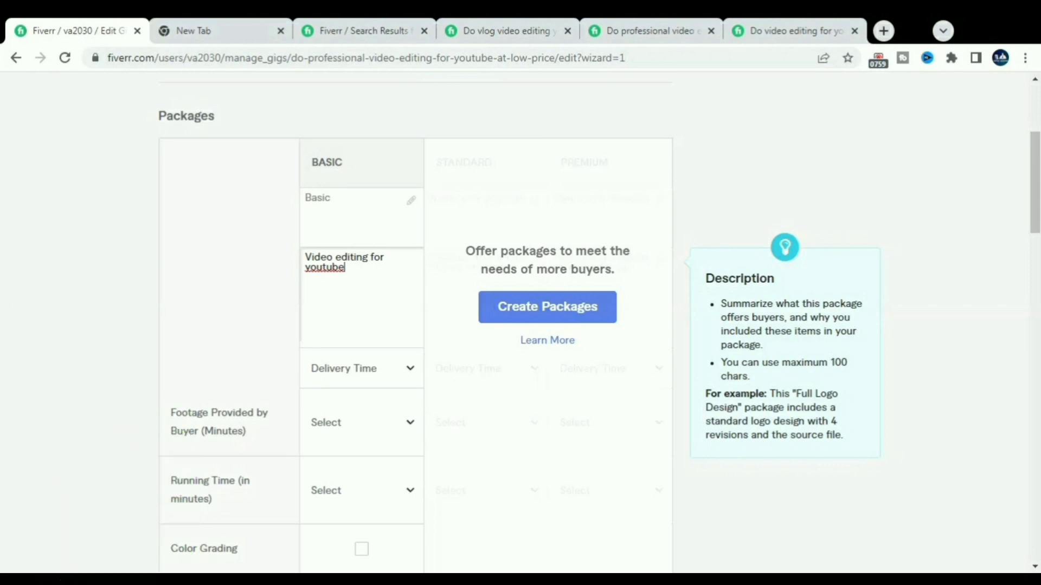
- Look at the Basic package descriptions, prices and delivery times on the competitor gigs' pages
click(510, 30)
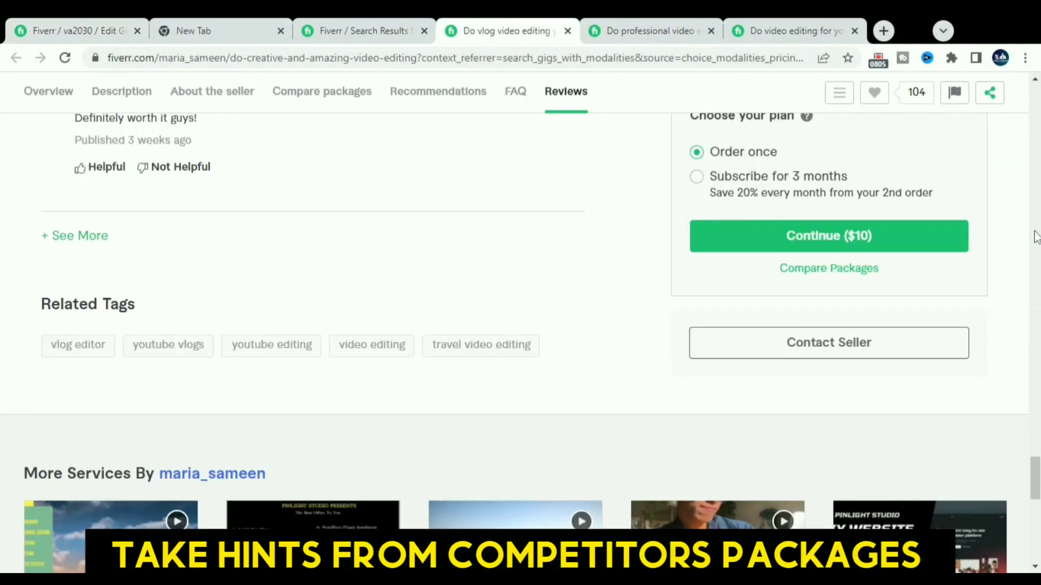
drag(1035, 466, 1036, 81)
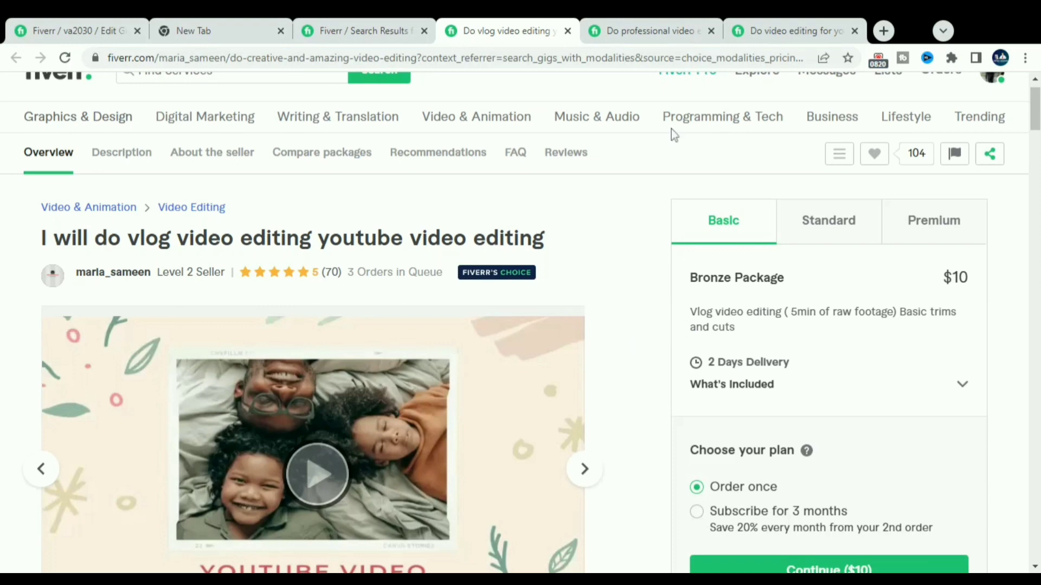
click(624, 24)
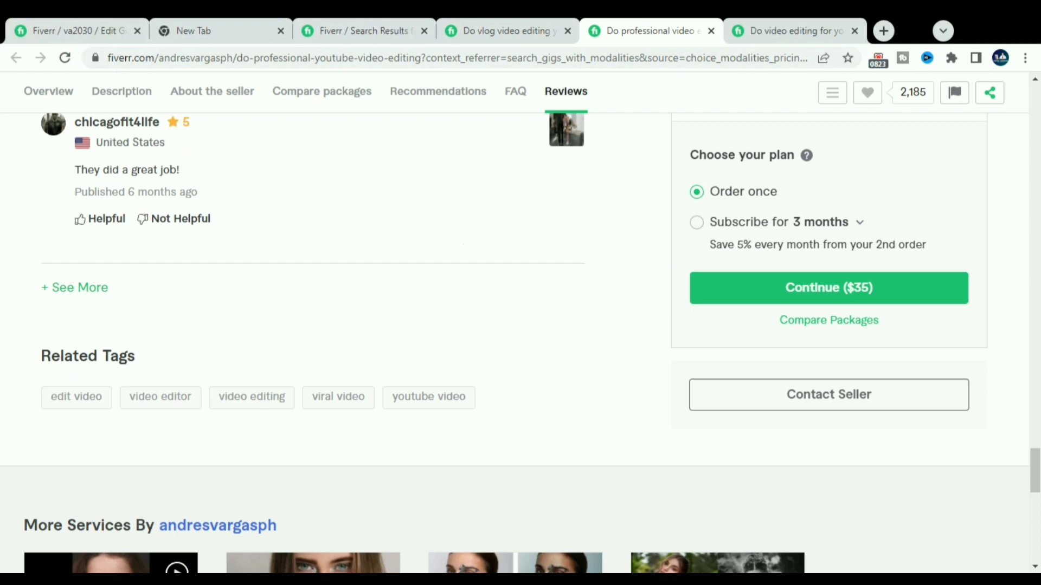
scroll(520, 325, up, 20)
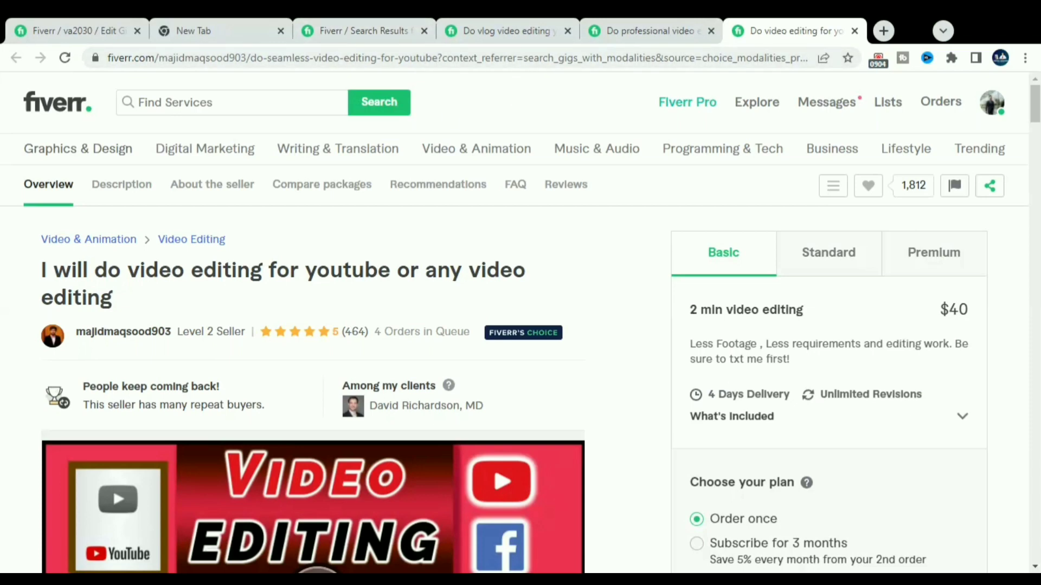
- Return to the gig being edited, add "under 5mint" to the Basic package description, and set its delivery time to 2 days
click(86, 30)
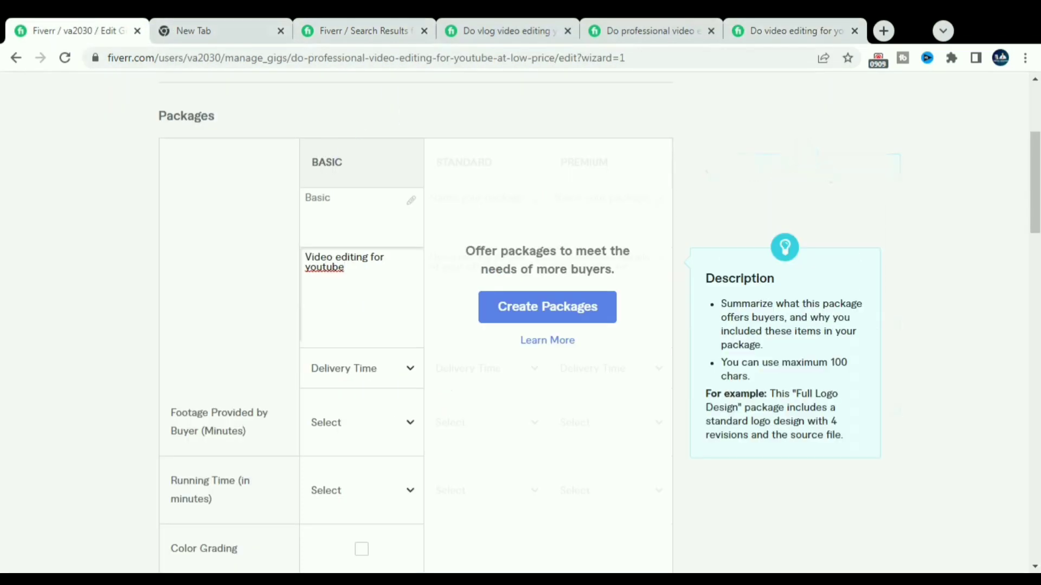
text(under 5mint)
click(366, 370)
drag(374, 195, 379, 267)
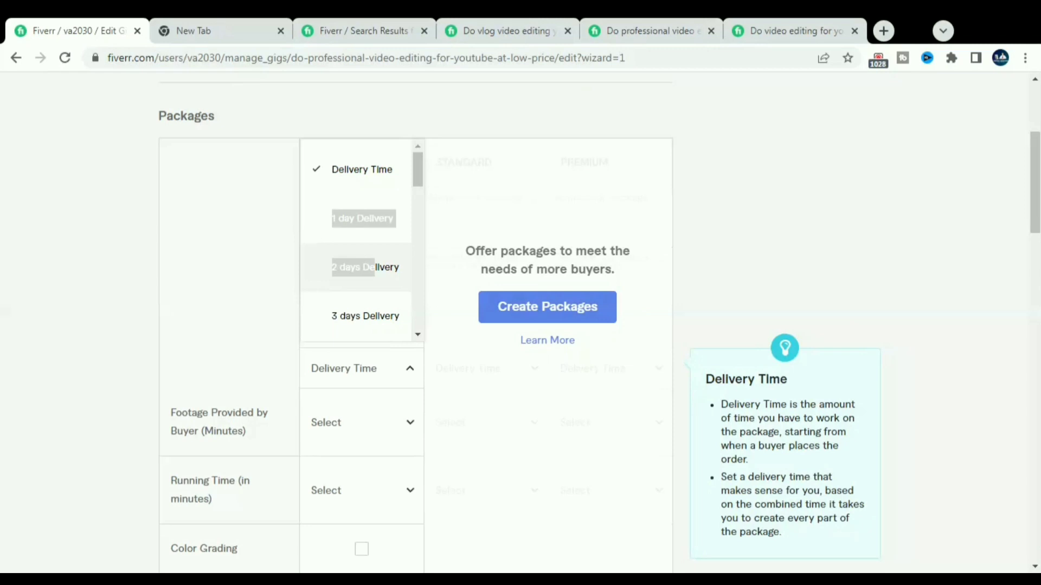
click(365, 267)
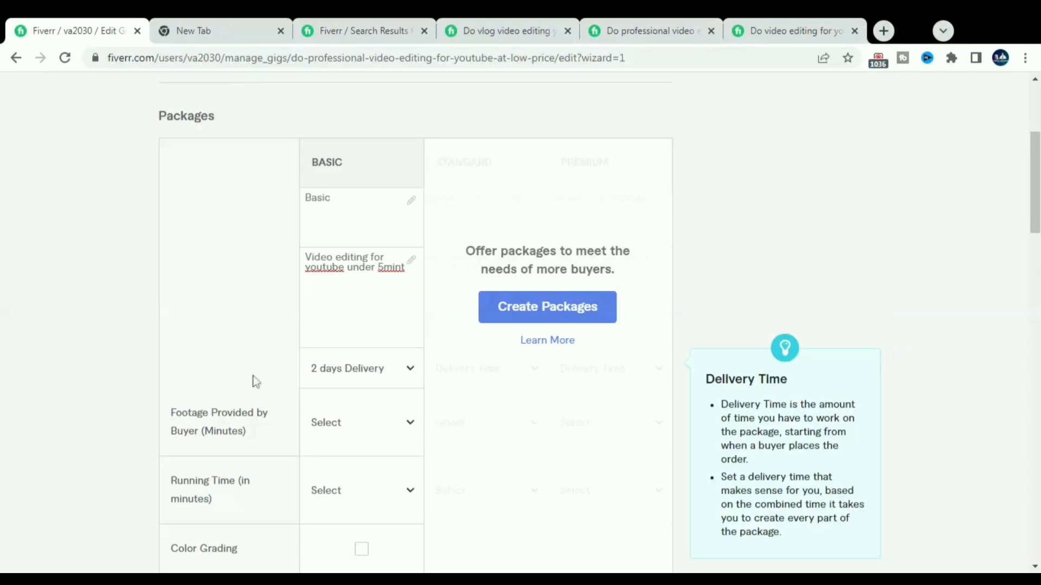
scroll(72, 227, down, 4)
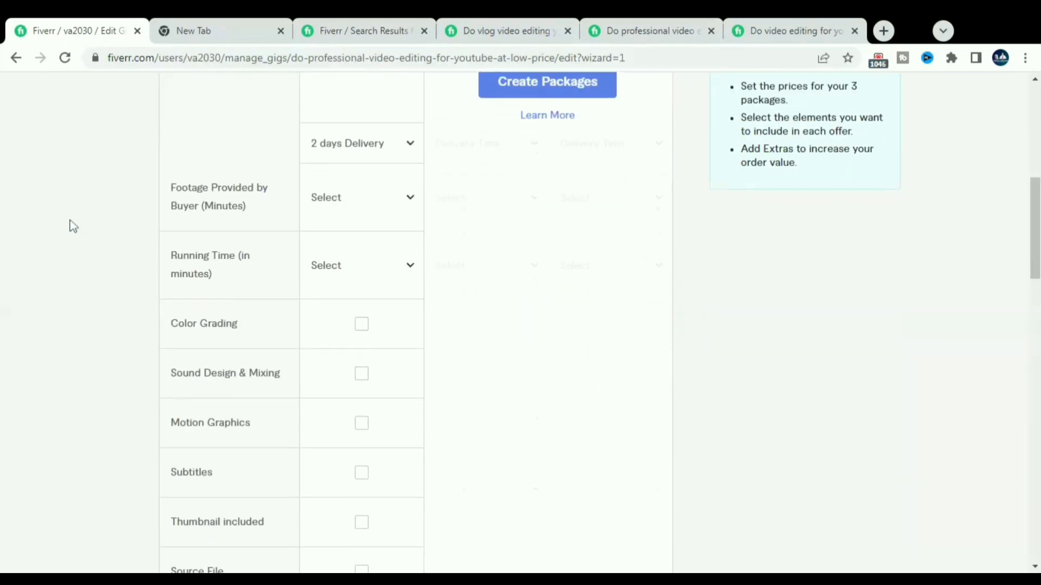
click(348, 203)
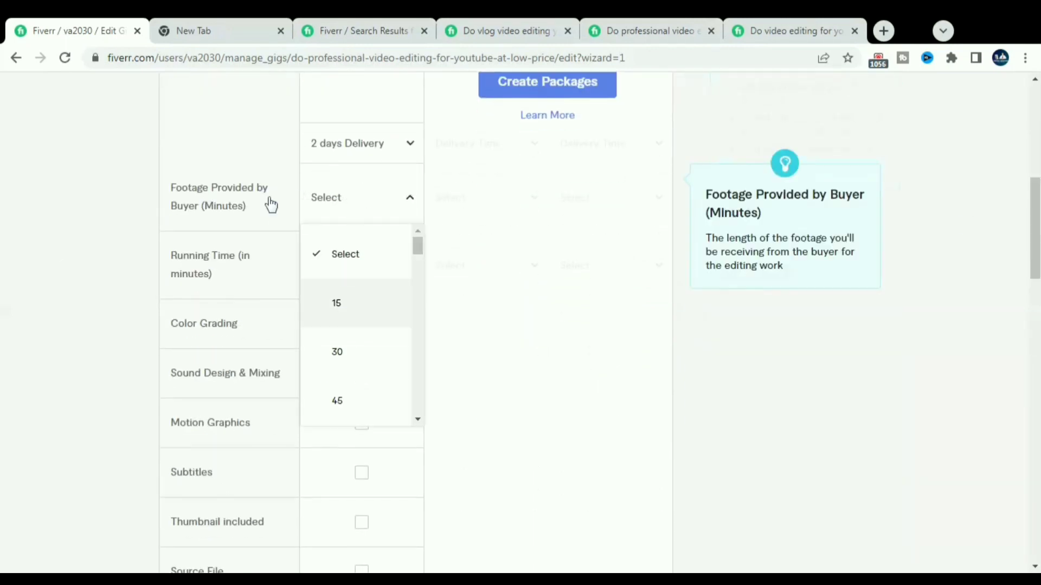
click(483, 351)
- Include Color Grading, Sound Design & Mixing, and a thumbnail in the Basic package
scroll(272, 314, down, 2)
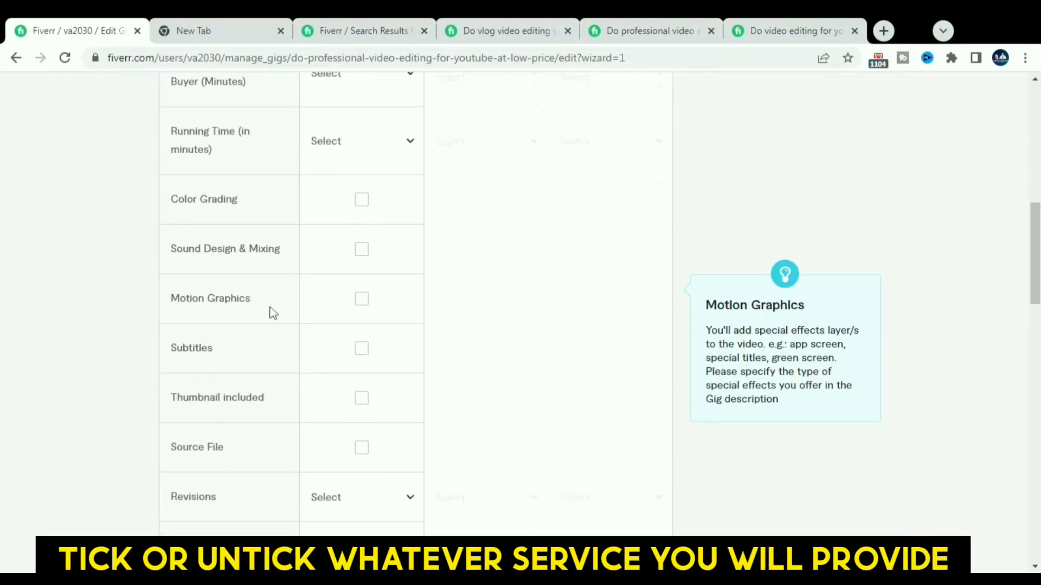
click(362, 199)
click(361, 250)
click(362, 399)
- Set the Basic package to 1 revision and a price of $5
scroll(363, 401, down, 1)
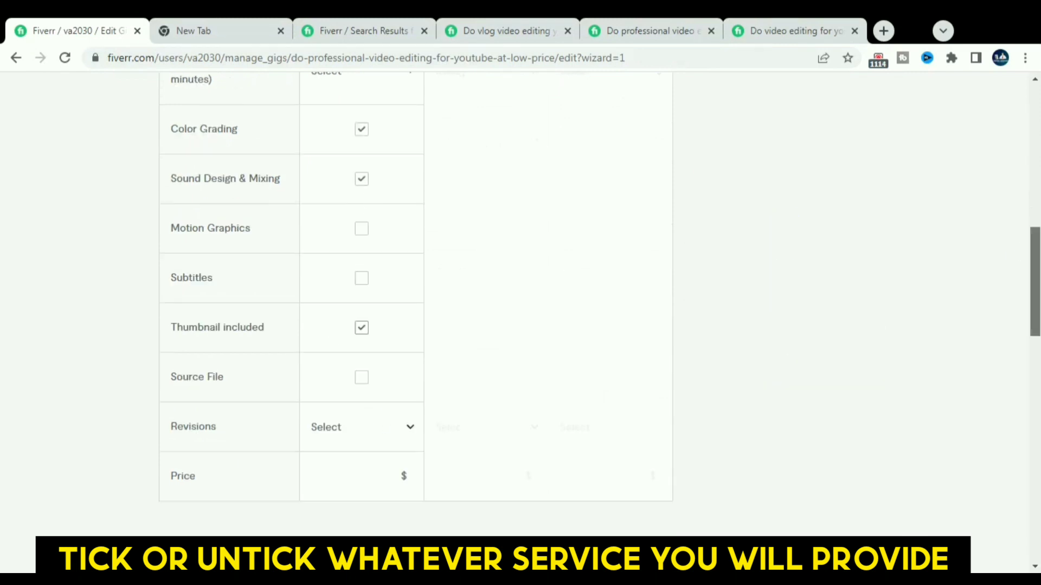
scroll(372, 325, down, 2)
click(372, 287)
click(353, 449)
key(Tab)
text(5)
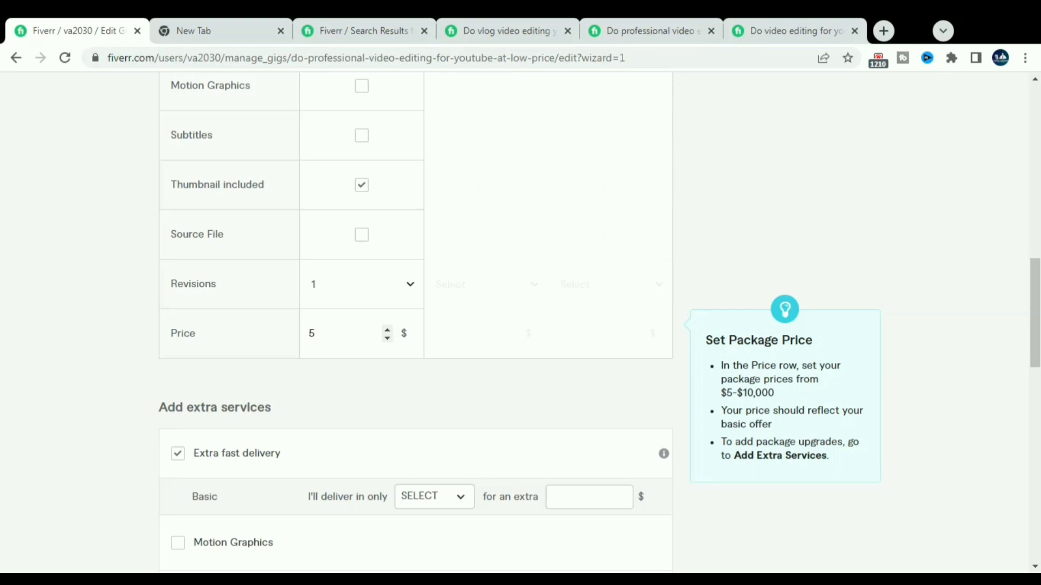
- Remove Extra fast delivery and Subtitles from the gig's extra services
scroll(174, 153, down, 5)
click(177, 153)
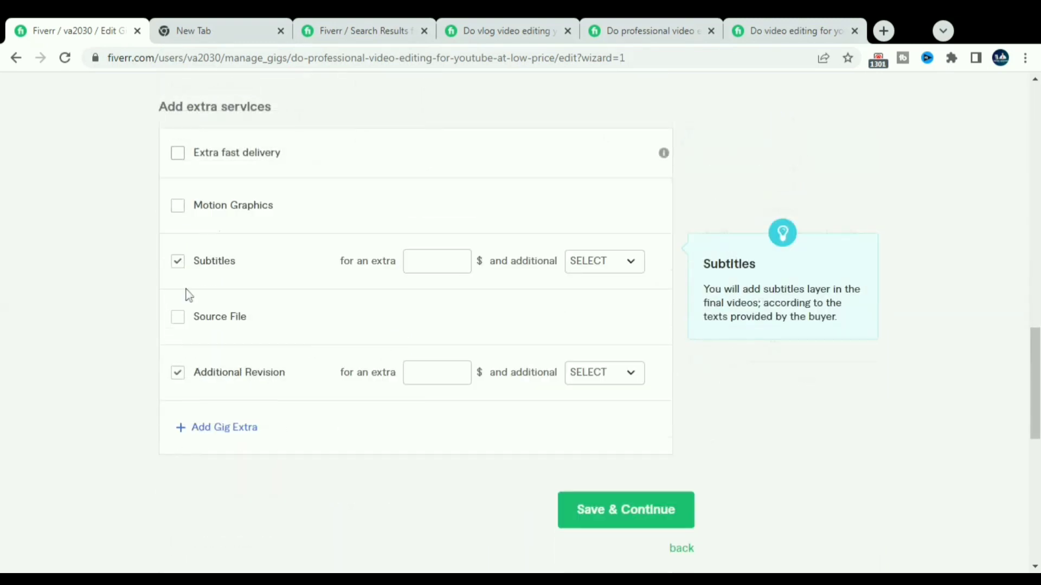
click(177, 261)
- Set the Additional Revision extra to $5 with 1 additional day, and save the Pricing section to continue
click(433, 373)
text(5)
click(631, 375)
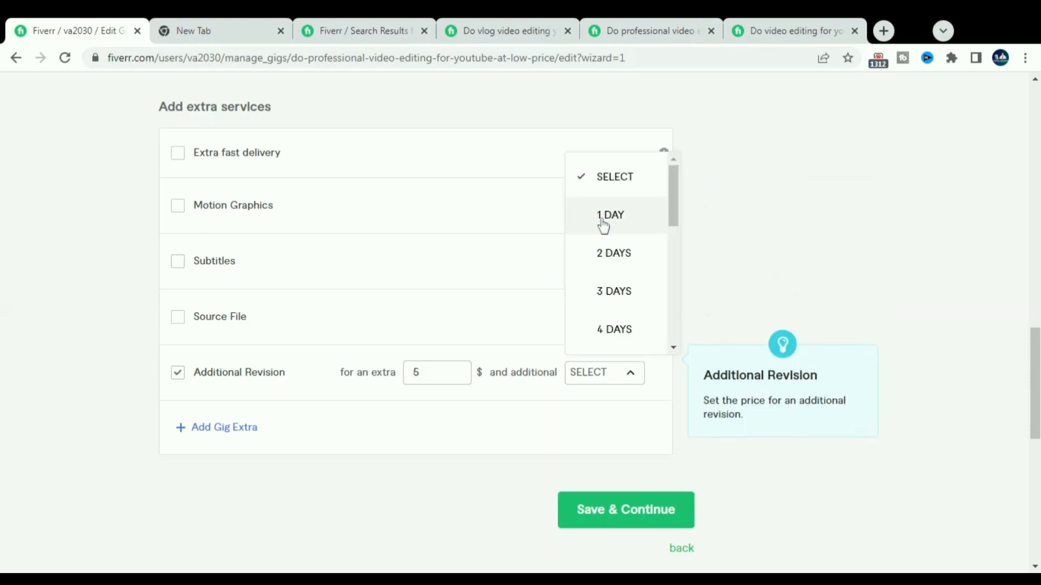
click(603, 225)
click(607, 509)
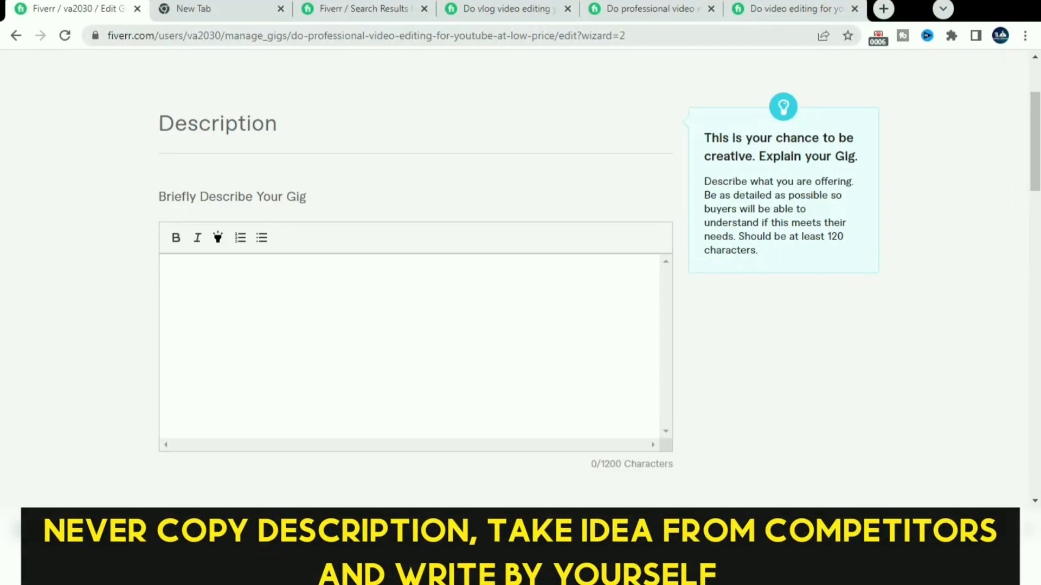
- Copy the About This Gig text from the competitor's vlog video editing gig and paste it into the new gig's description
click(506, 9)
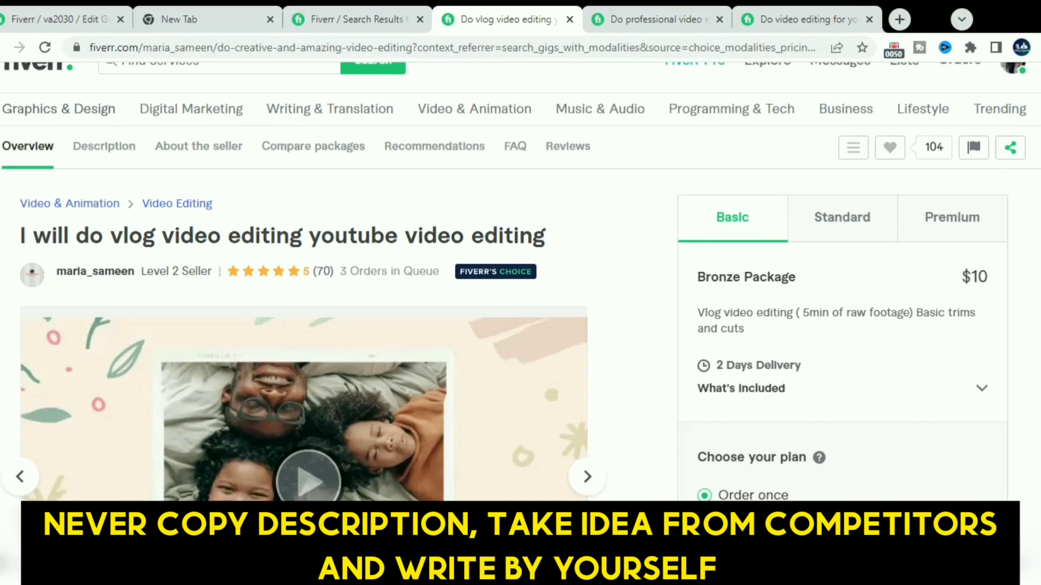
scroll(520, 282, down, 1)
scroll(303, 325, down, 8)
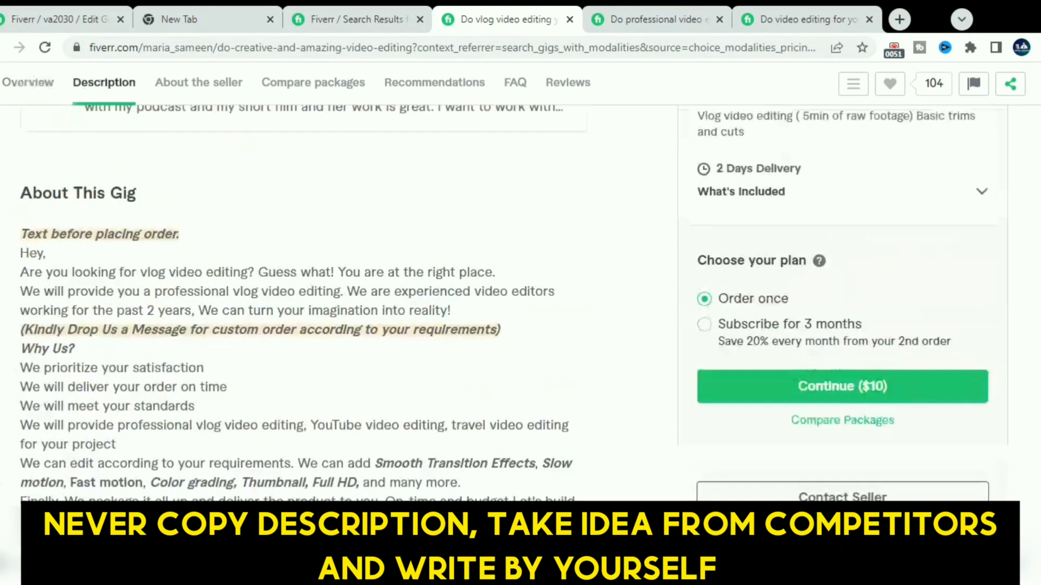
scroll(303, 325, up, 6)
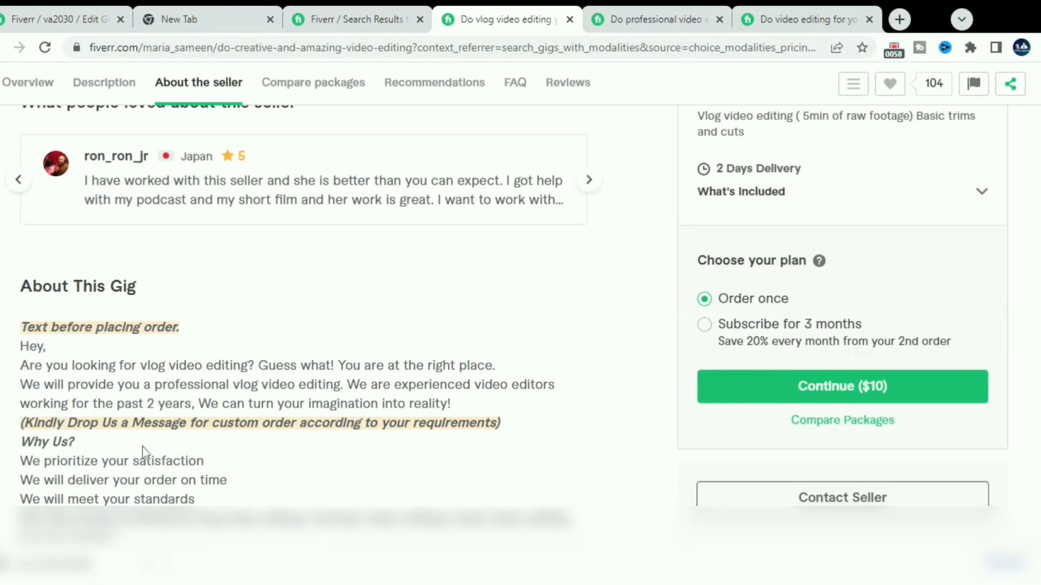
drag(20, 328, 251, 262)
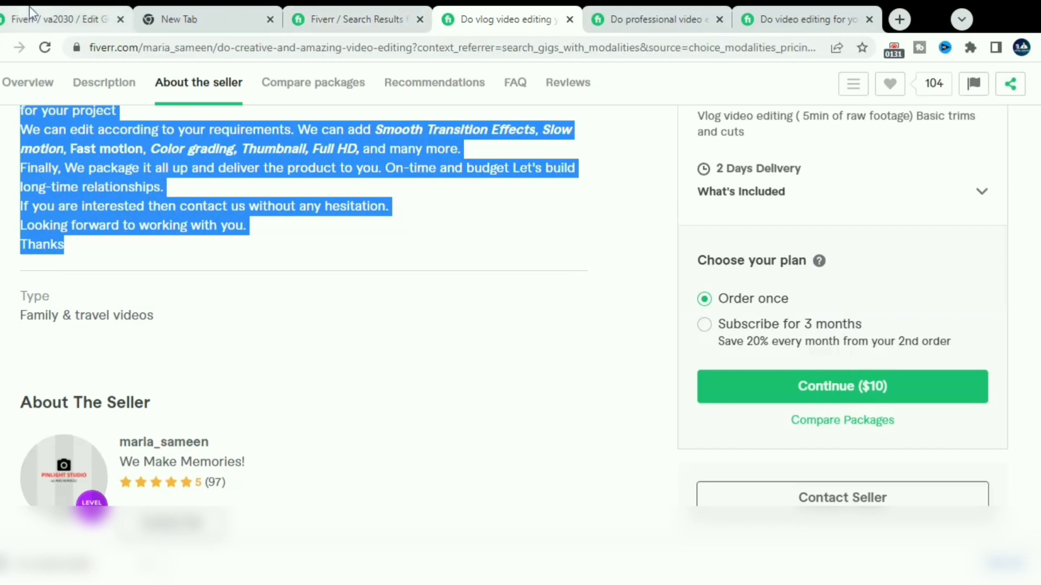
click(60, 19)
key(ctrl+v)
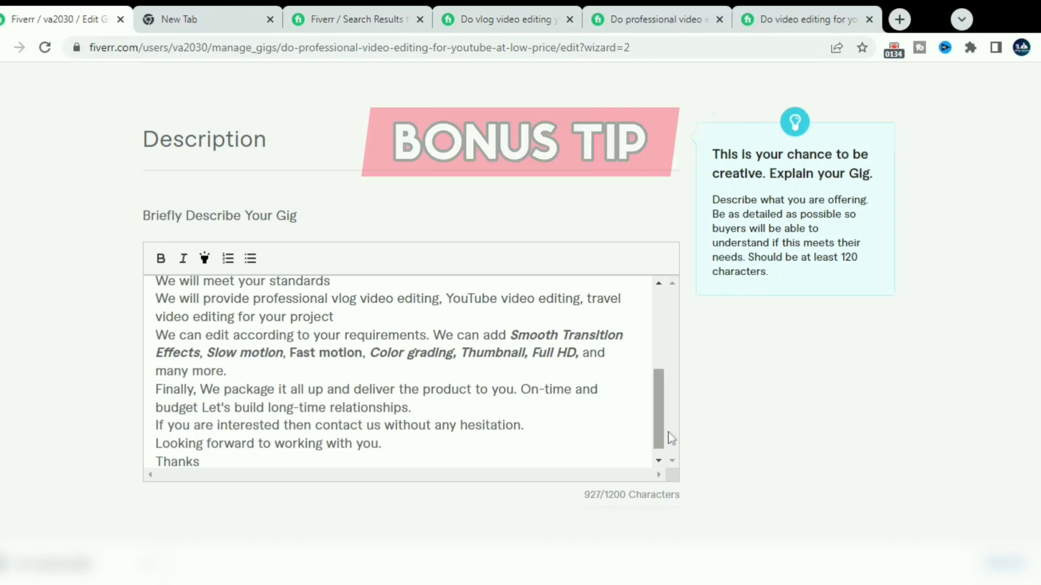
- Check the pasted description from its beginning, and save the Description & FAQ section without adding any FAQ
drag(658, 442, 662, 326)
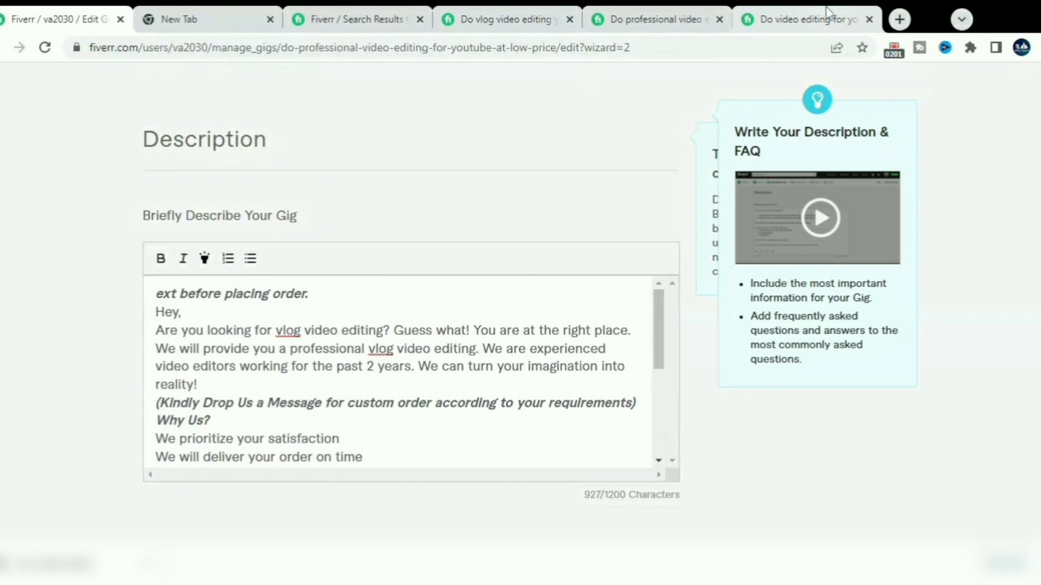
scroll(520, 325, down, 20)
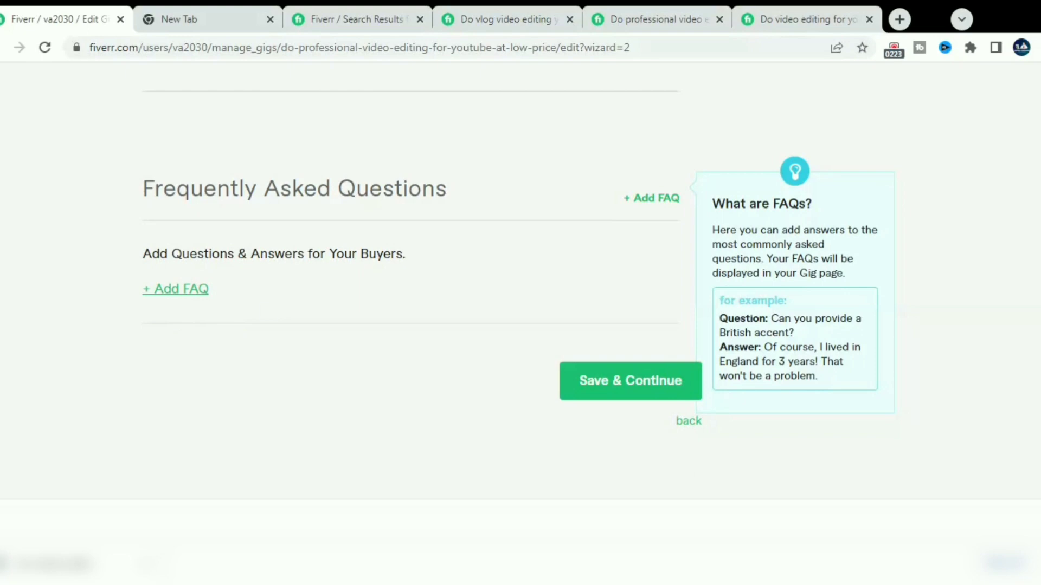
click(612, 382)
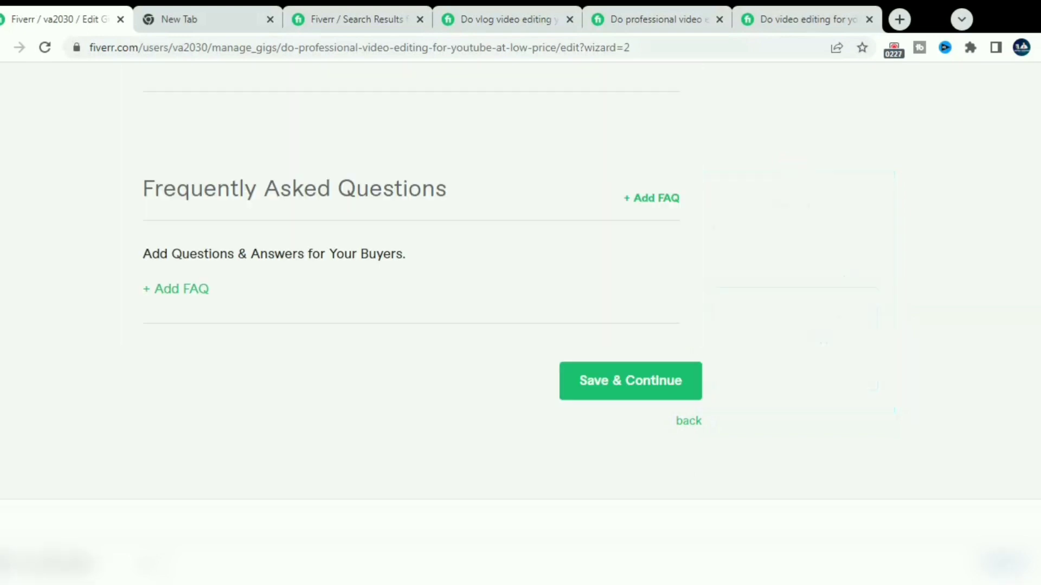
- Add the required free-text question "Contact me before placing order" to the buyer requirements, and save the Requirements section
click(245, 411)
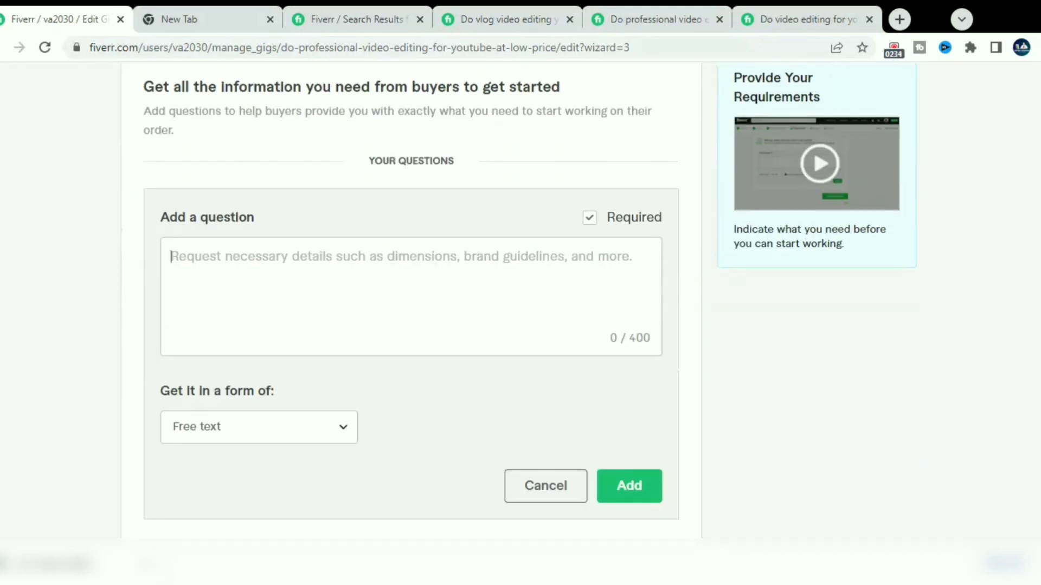
text(Co)
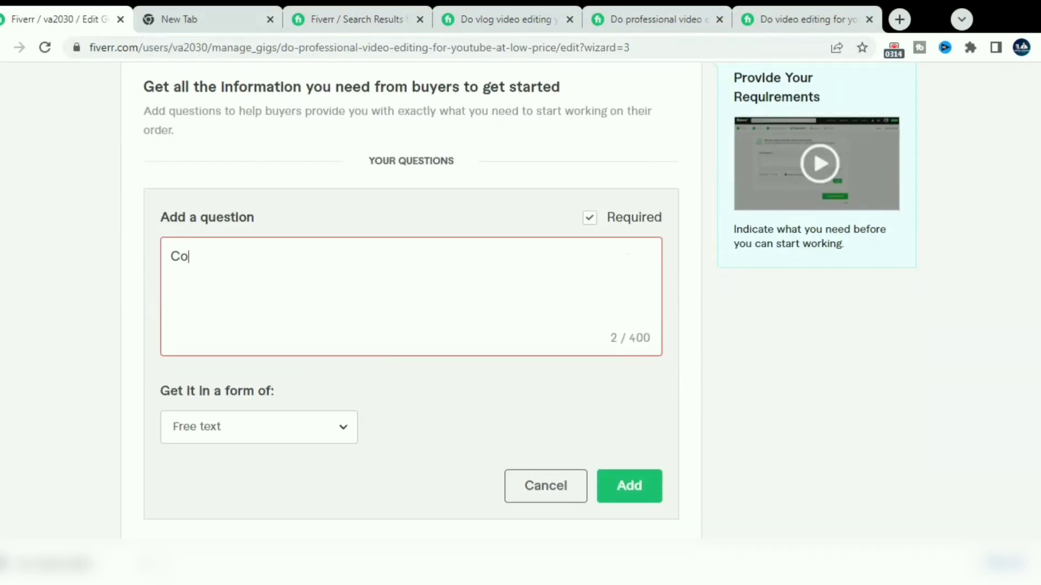
text(ntact me )
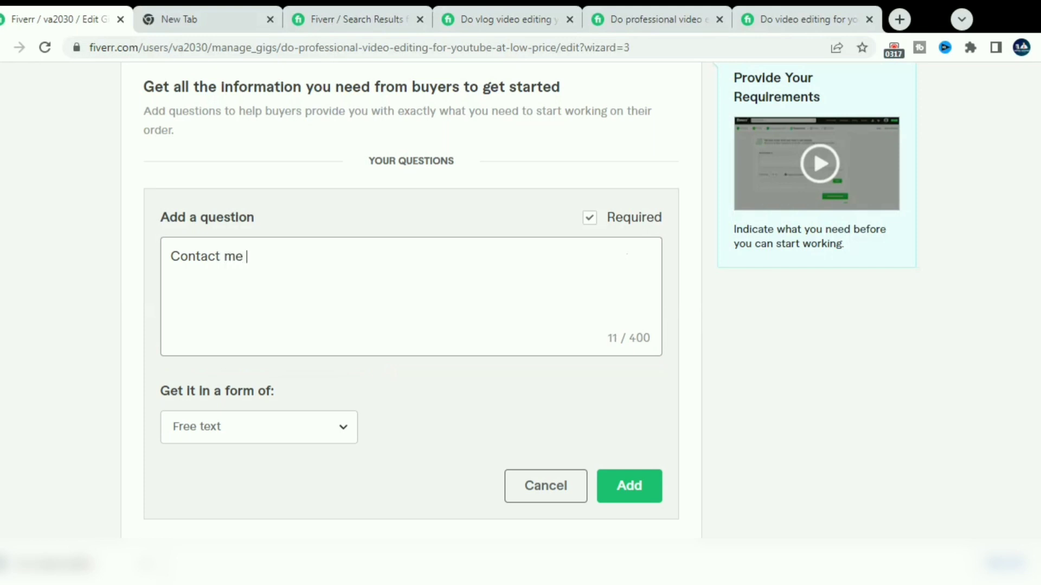
text(before placing)
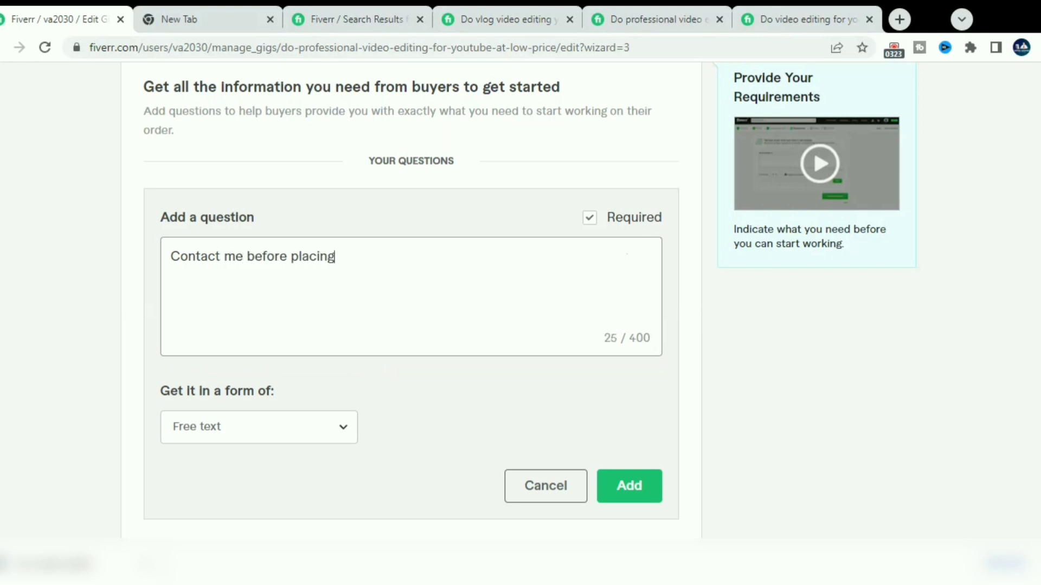
text( order)
click(648, 489)
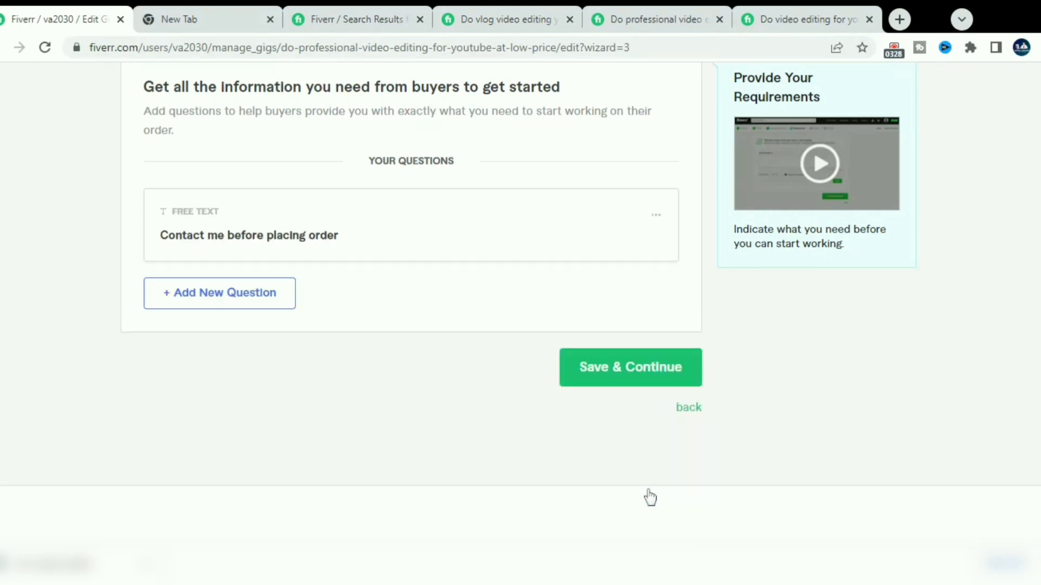
click(598, 364)
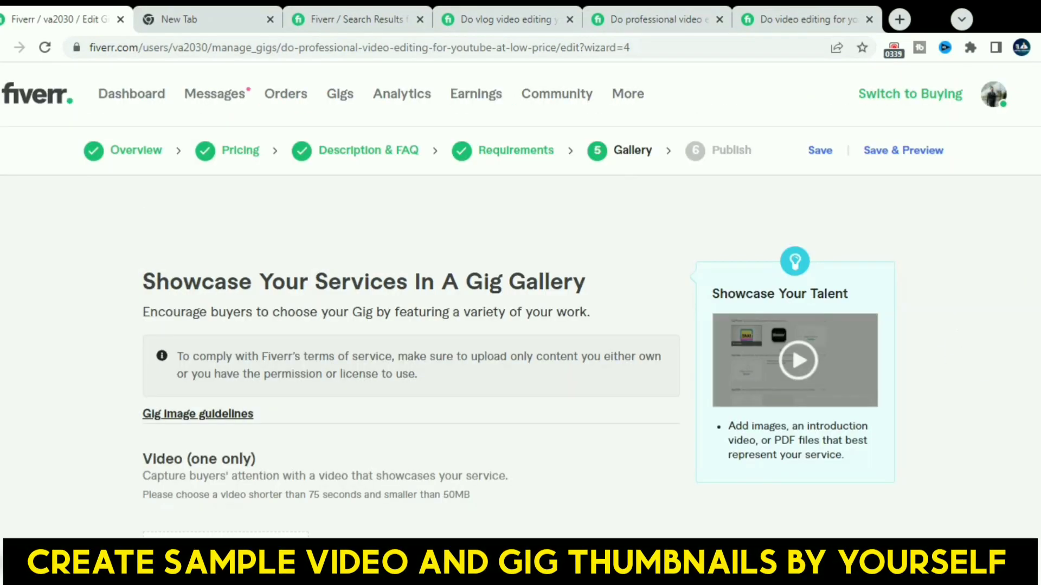
- Upload the Amazon-themed thumbnail as the gig's primary image, and try to save the Gallery section
scroll(521, 301, down, 6)
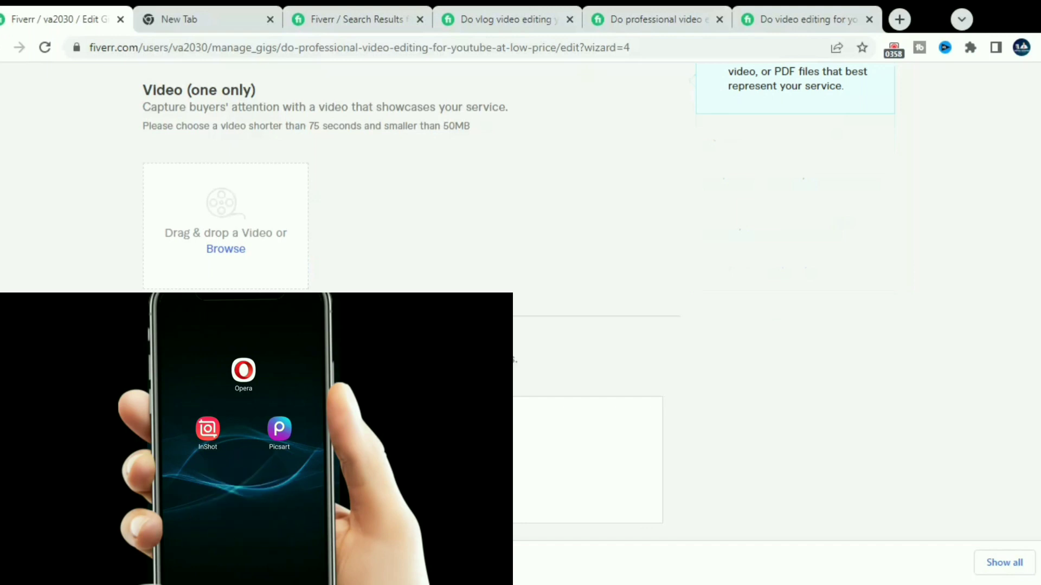
scroll(434, 287, down, 3)
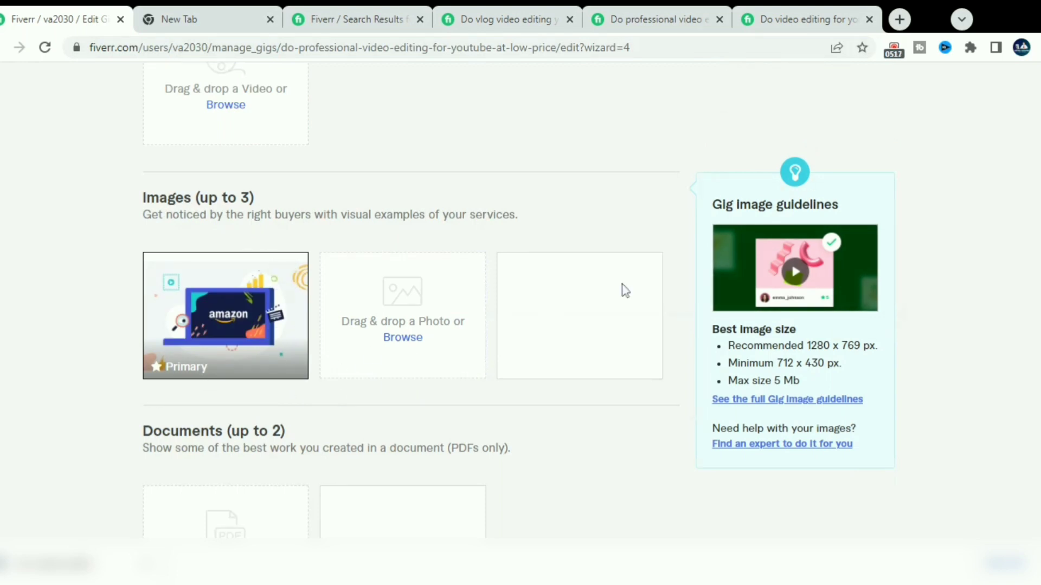
scroll(520, 293, down, 8)
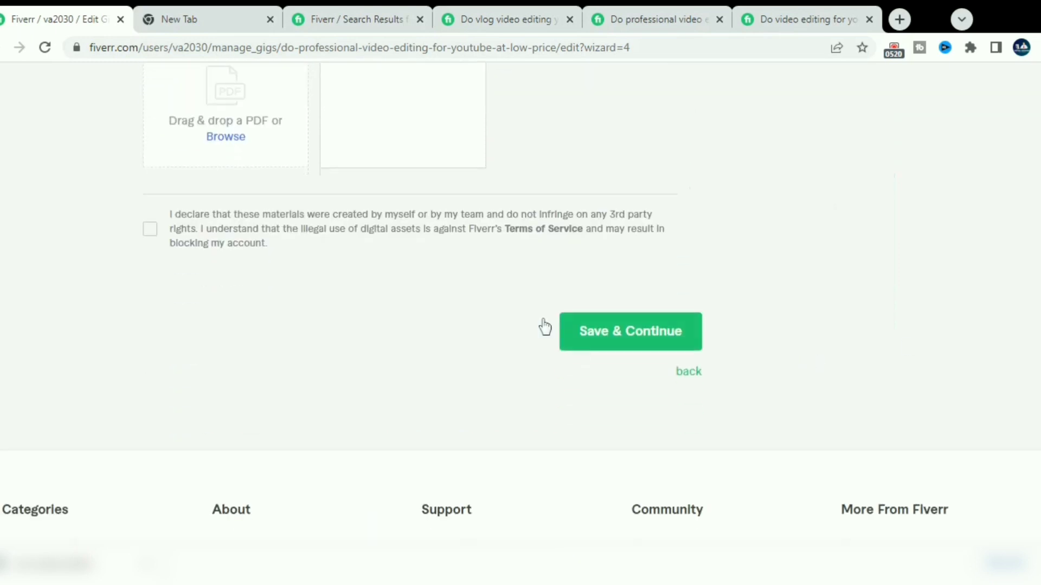
click(592, 336)
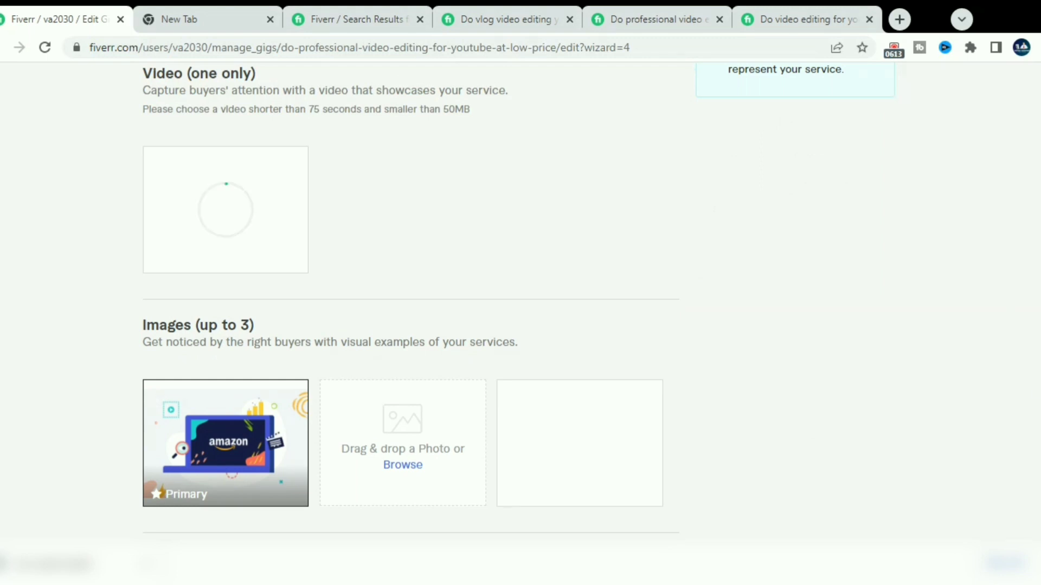
- Upload a sample video to the gig gallery and accept the declaration about ownership of the materials
scroll(409, 298, down, 2)
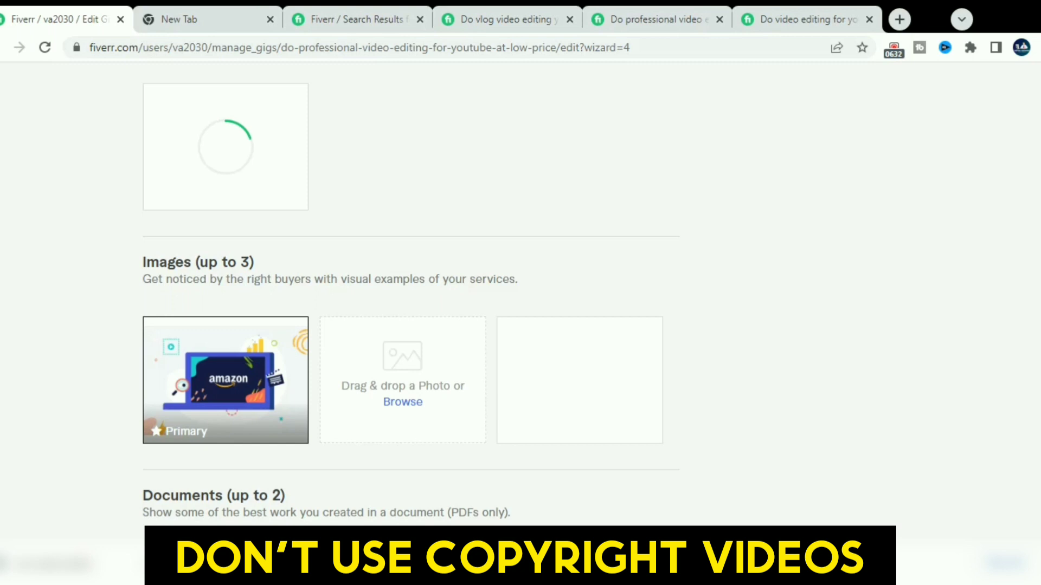
scroll(412, 293, down, 5)
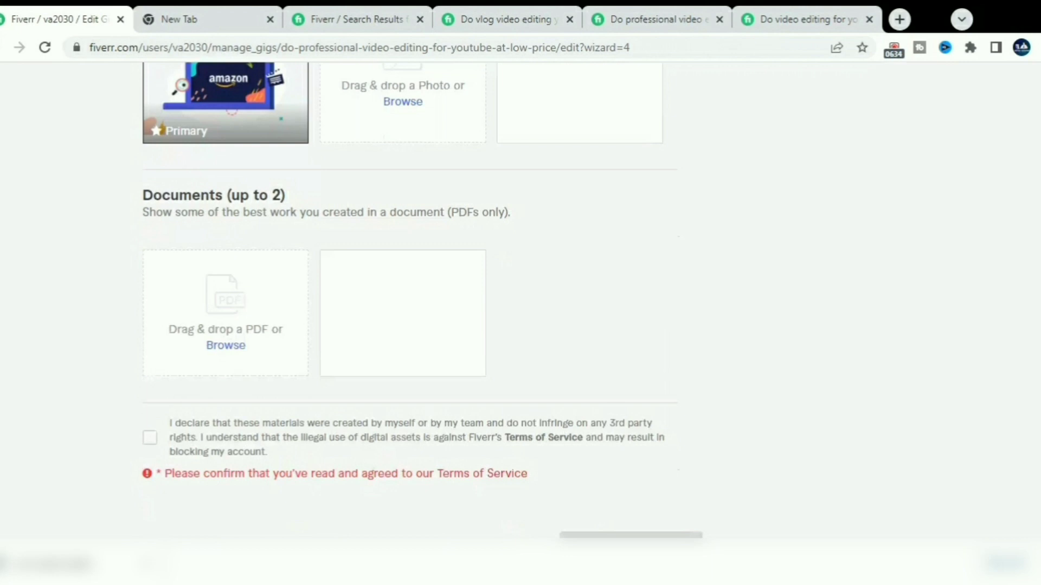
scroll(355, 347, down, 1)
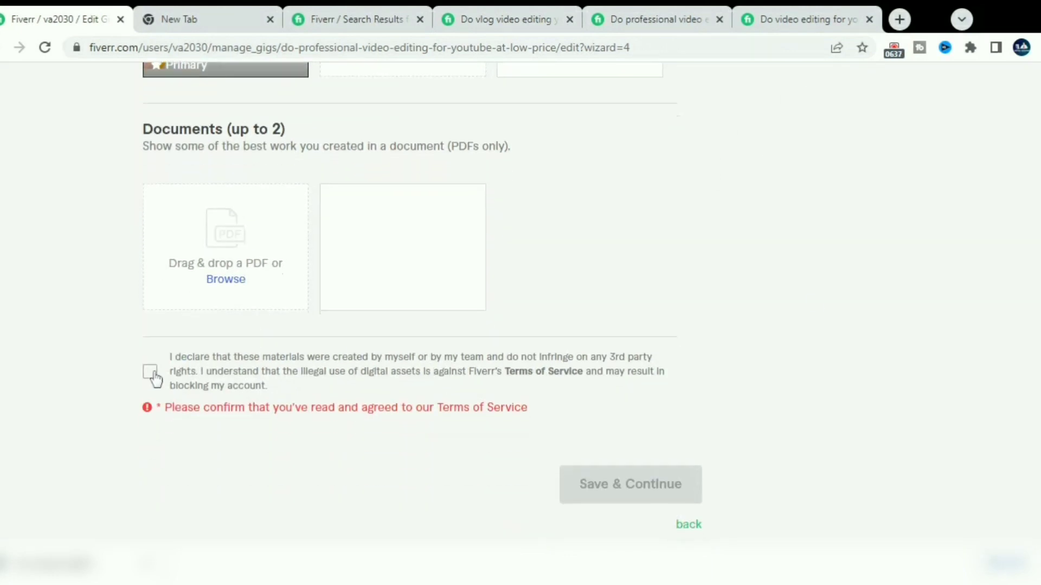
click(152, 372)
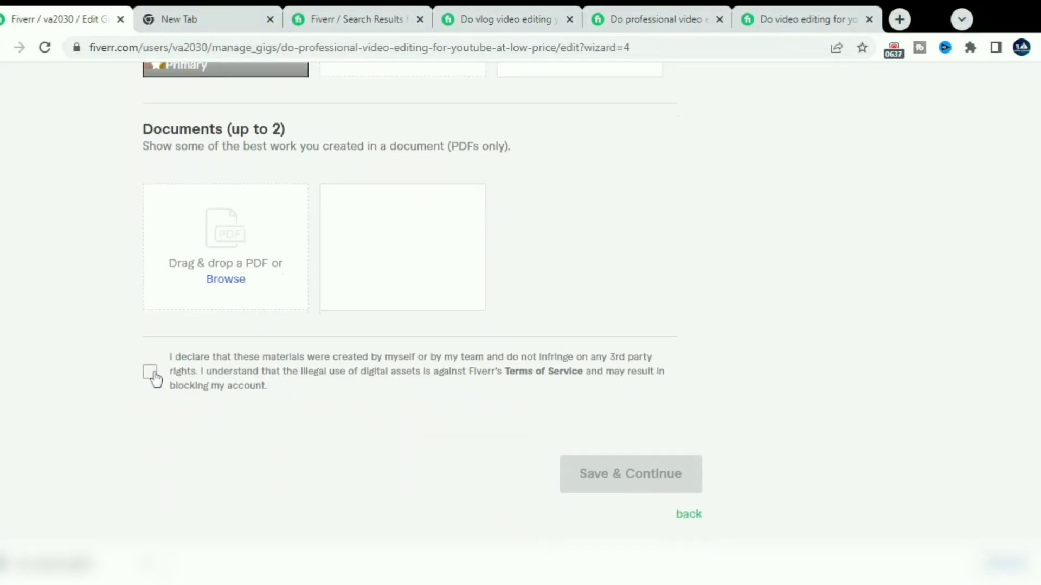
- Save the Gallery section with its video and image, and continue to the gig's Publish stage
click(636, 477)
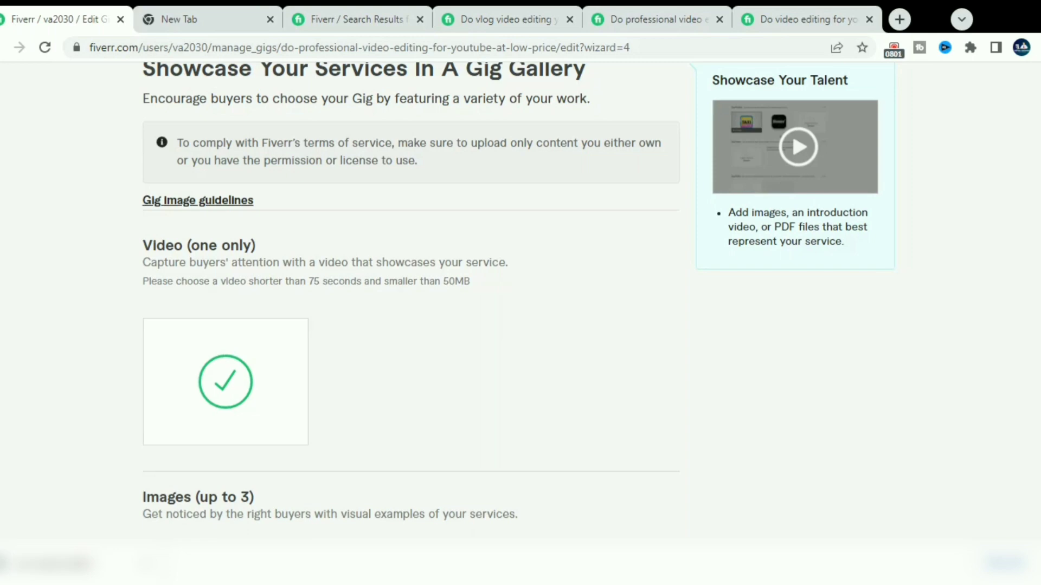
scroll(520, 325, down, 13)
click(595, 291)
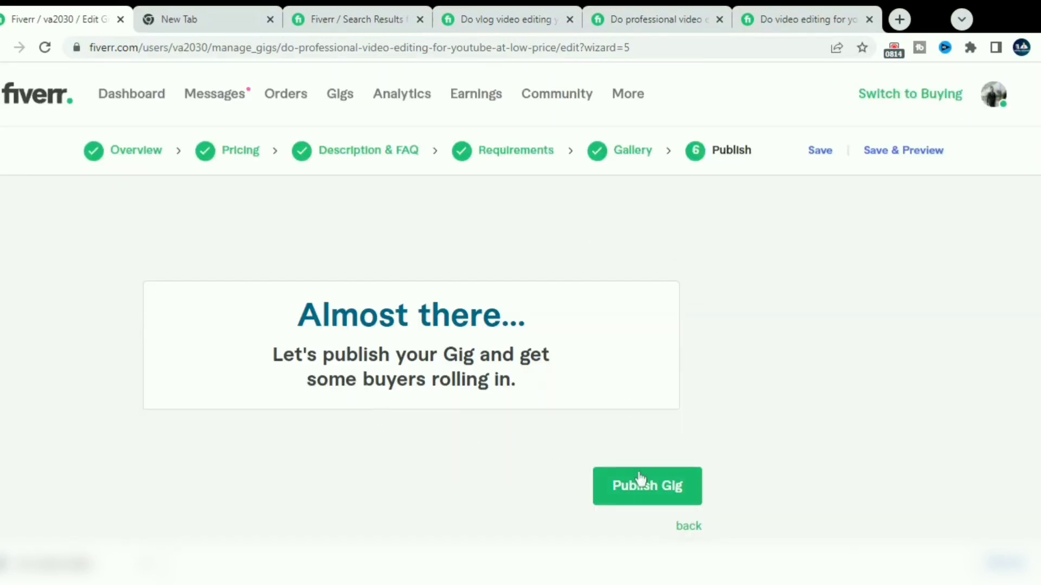
scroll(934, 244, down, 2)
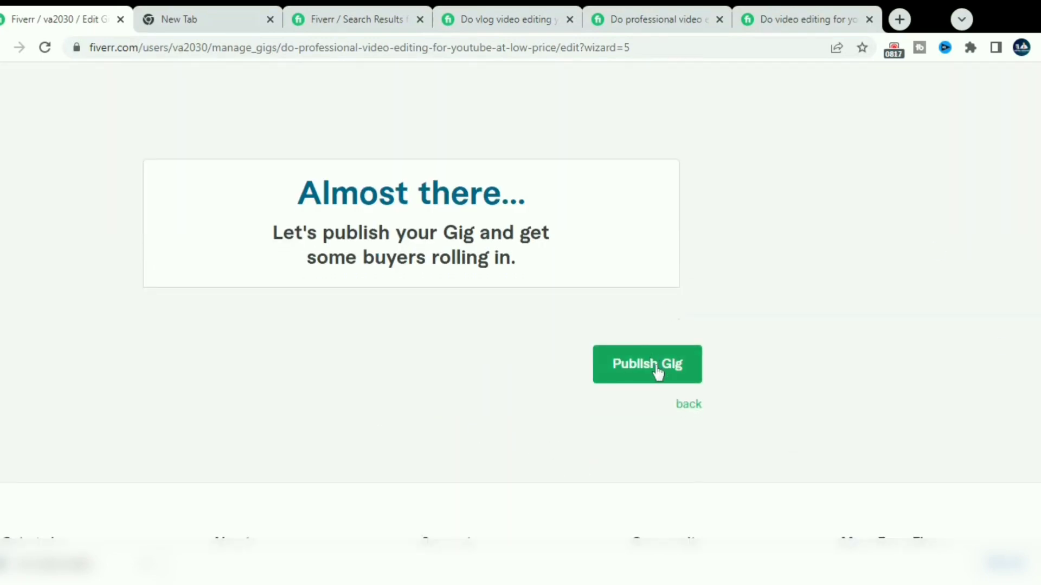